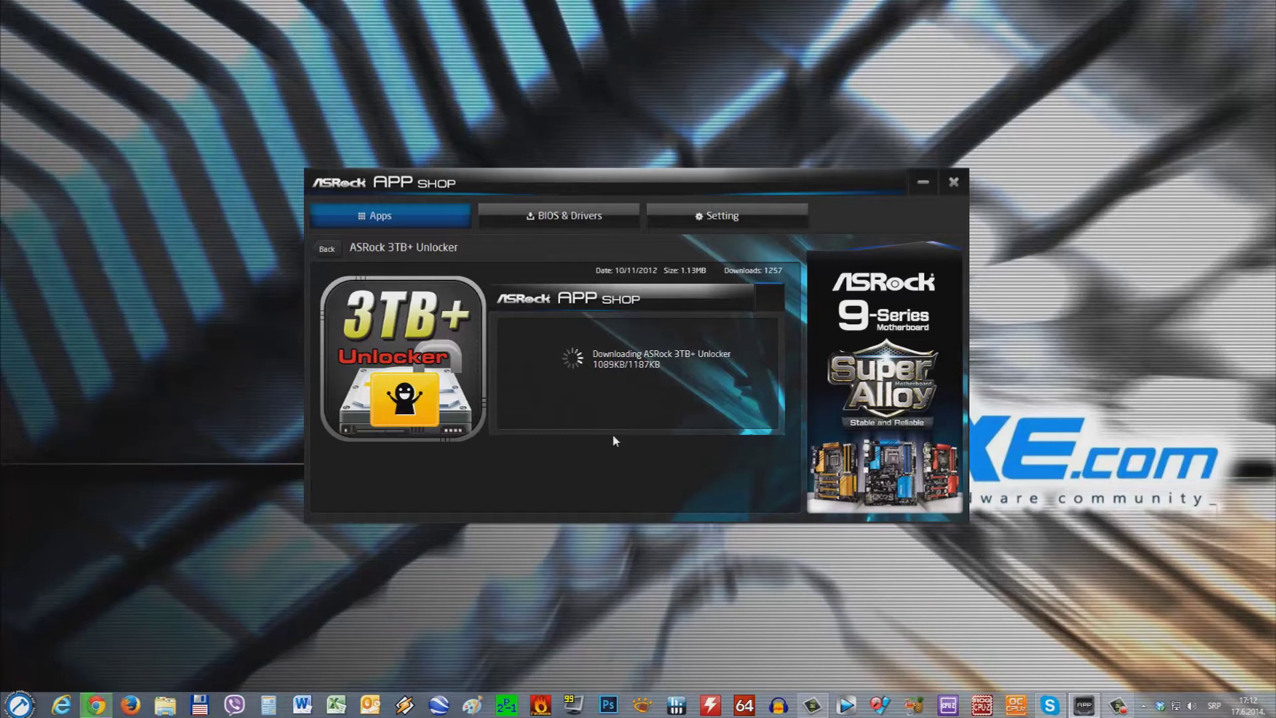
- Complete the installation of ASRock 3TB+ Unlocker from the app shop
left_click(710, 459)
left_click(710, 459)
left_click(710, 458)
left_click(710, 459)
left_click(709, 459)
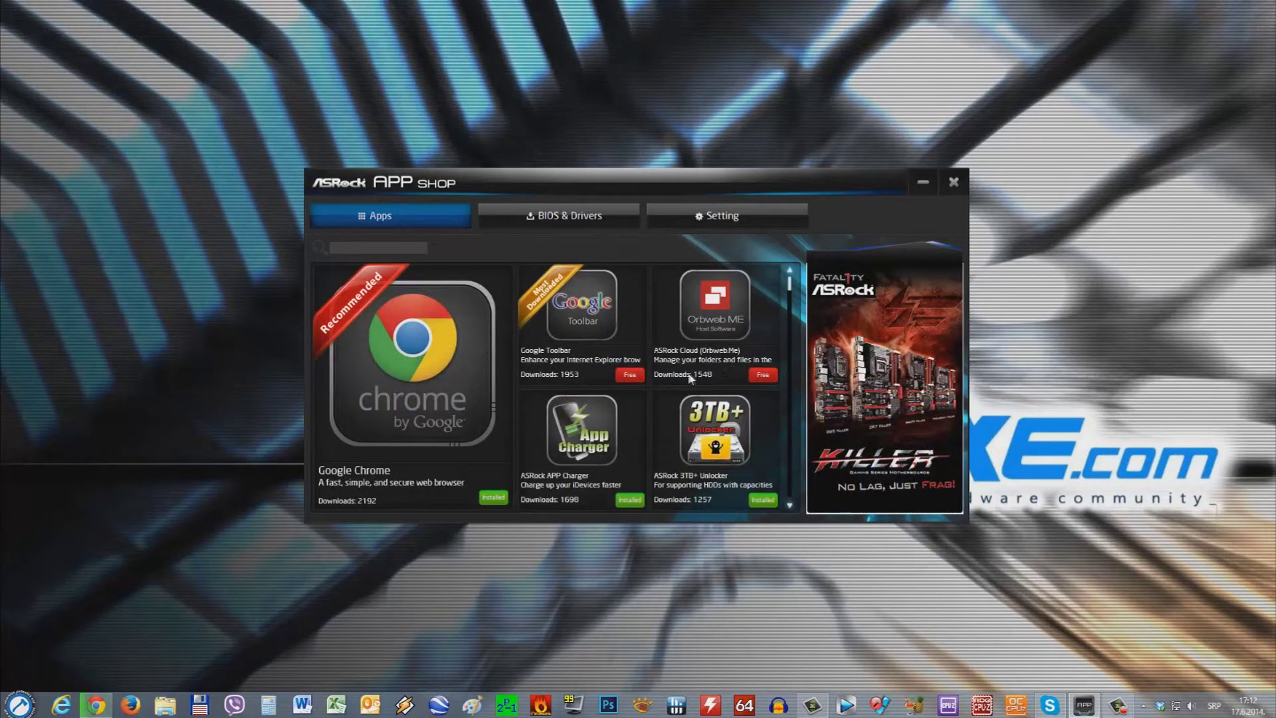
- Get the free ASRock Cloud (Orbweb.ME) app from the app list
left_click(753, 374)
left_click(761, 367)
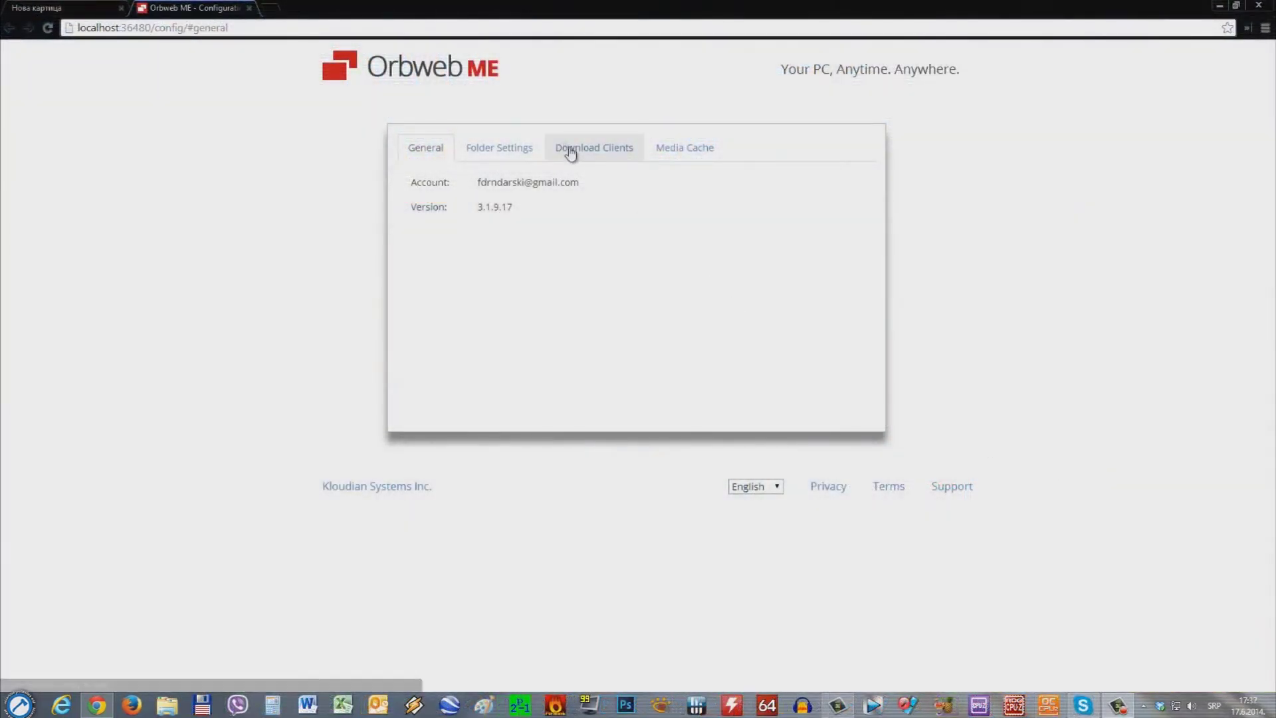
- View the client download options in the Orbweb ME configuration, including the Android QR code
left_click(570, 149)
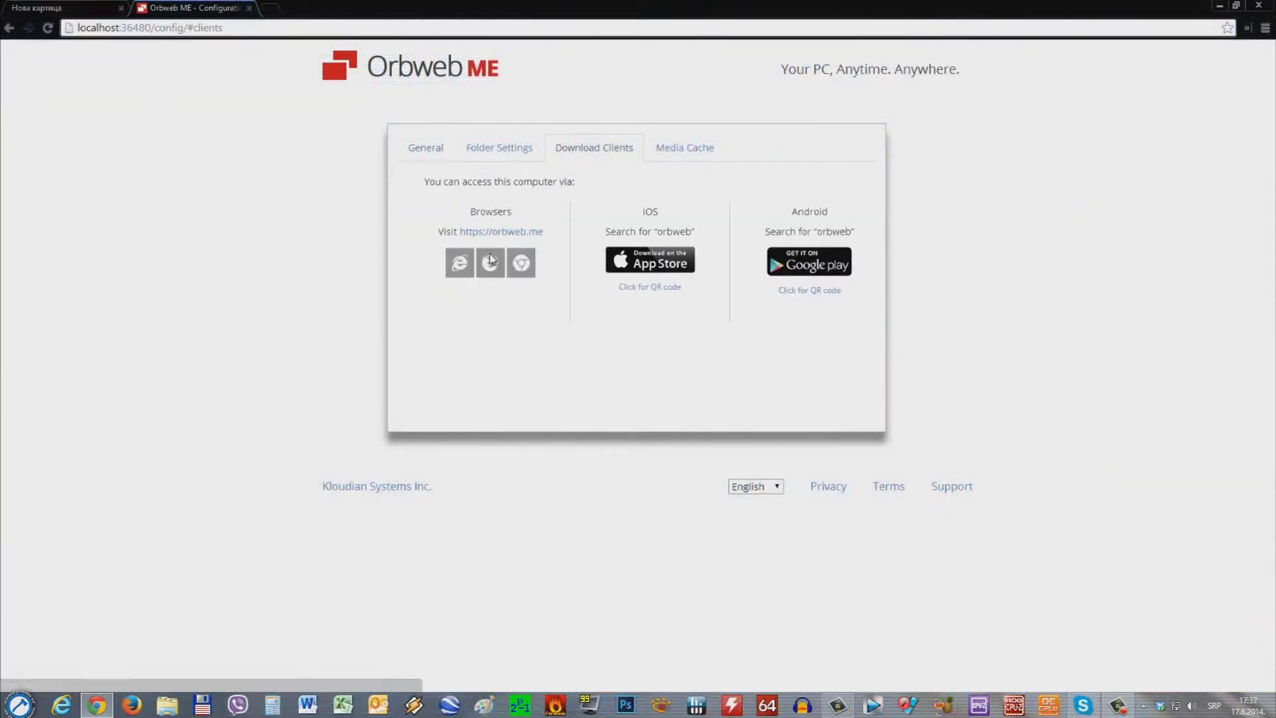
left_click(810, 290)
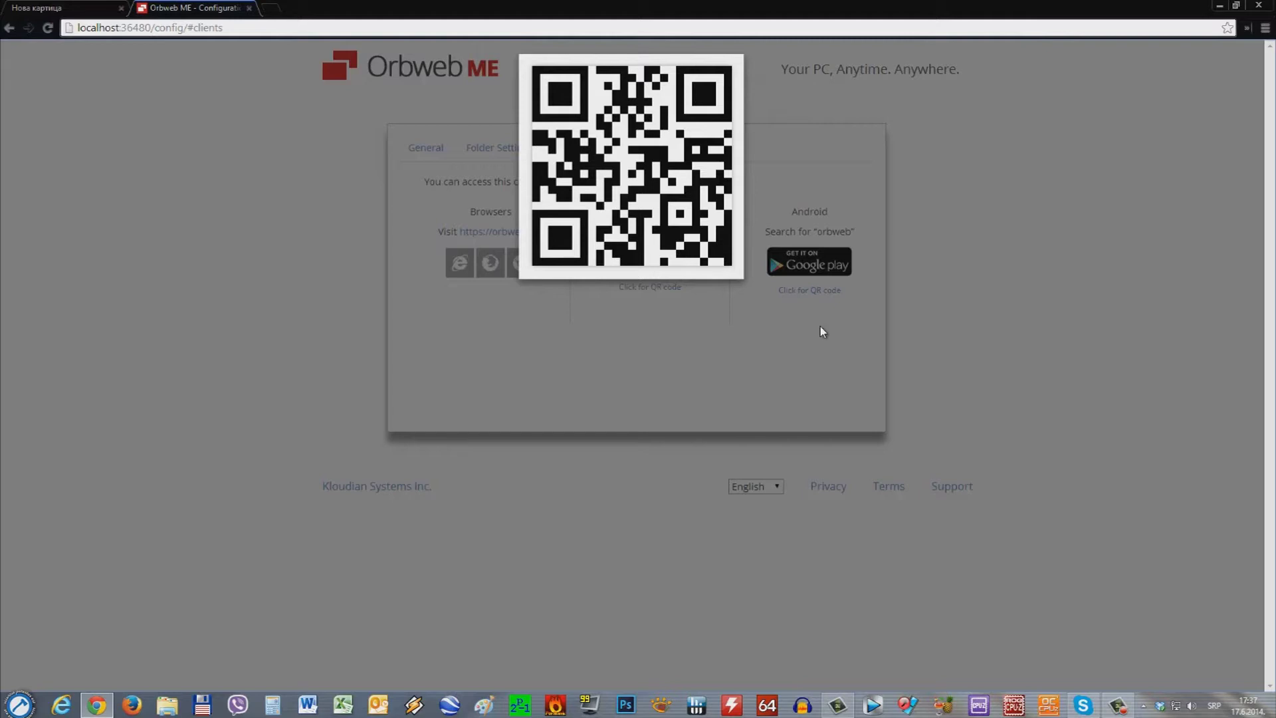
left_click(821, 329)
- Select the Documents, Music, Pictures and Videos folders in Orbweb ME's folder settings
left_click(473, 150)
left_click(440, 226)
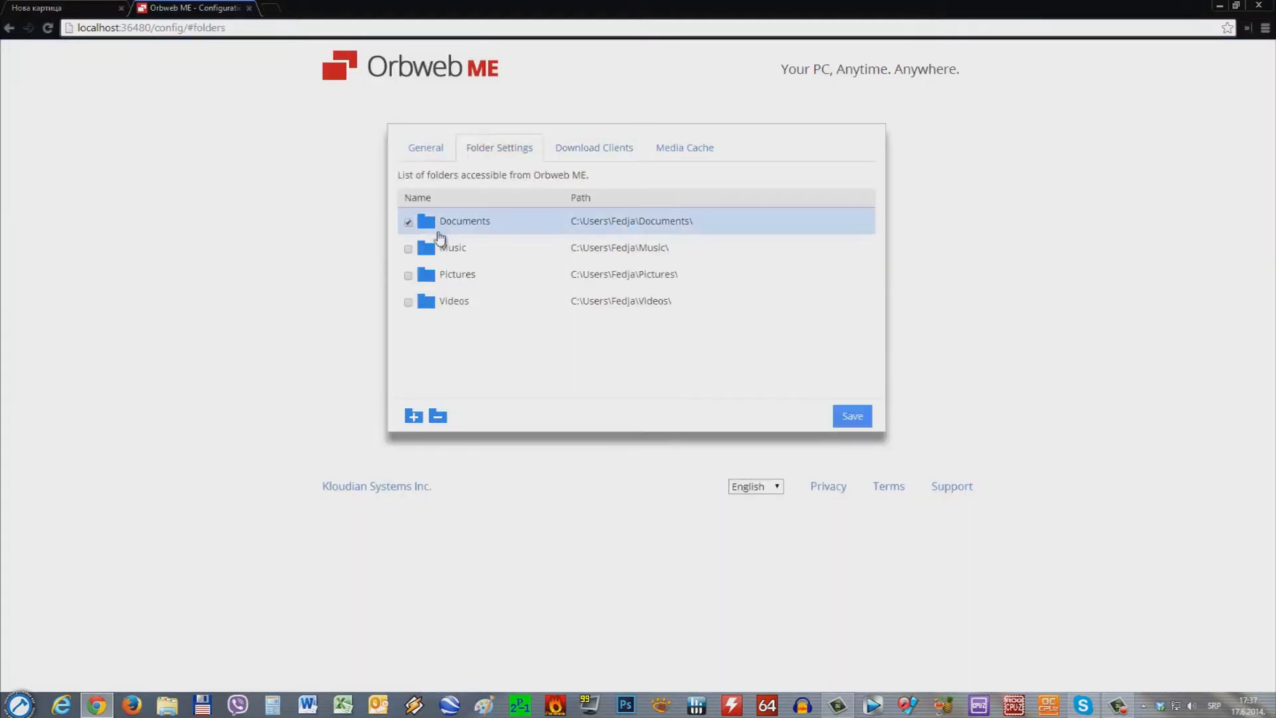
left_click(428, 255)
left_click(450, 281)
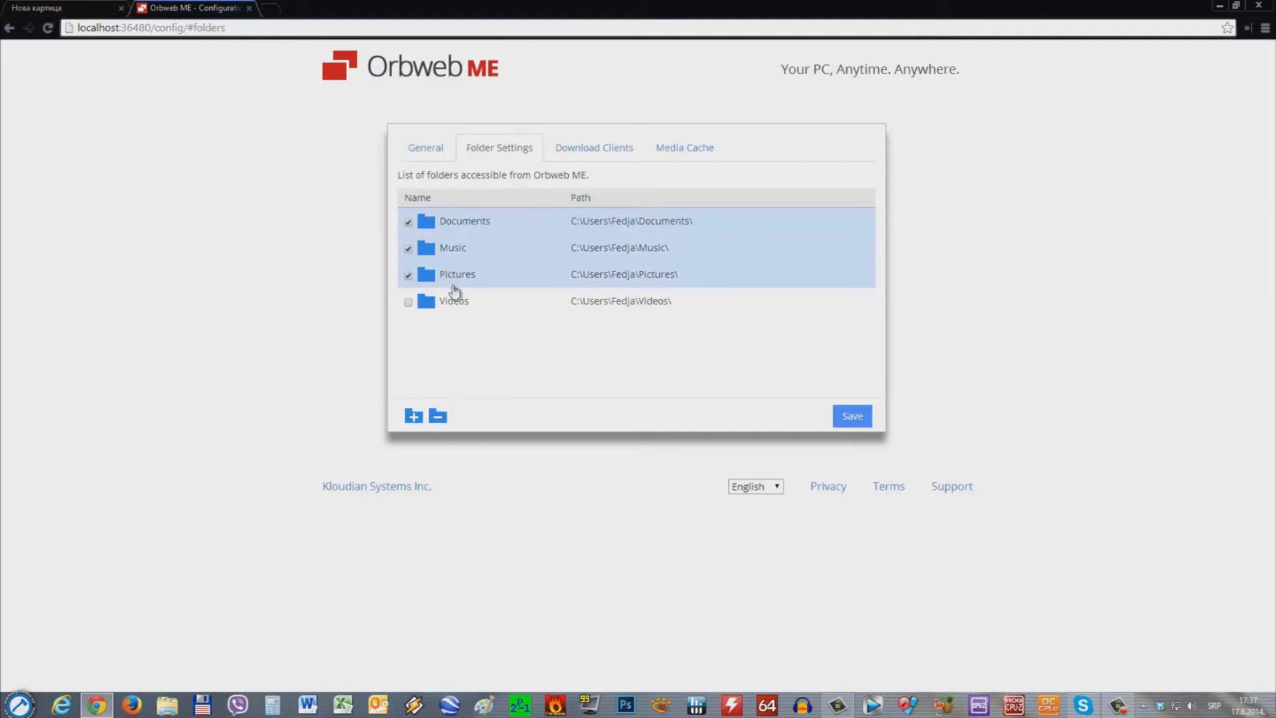
left_click(476, 297)
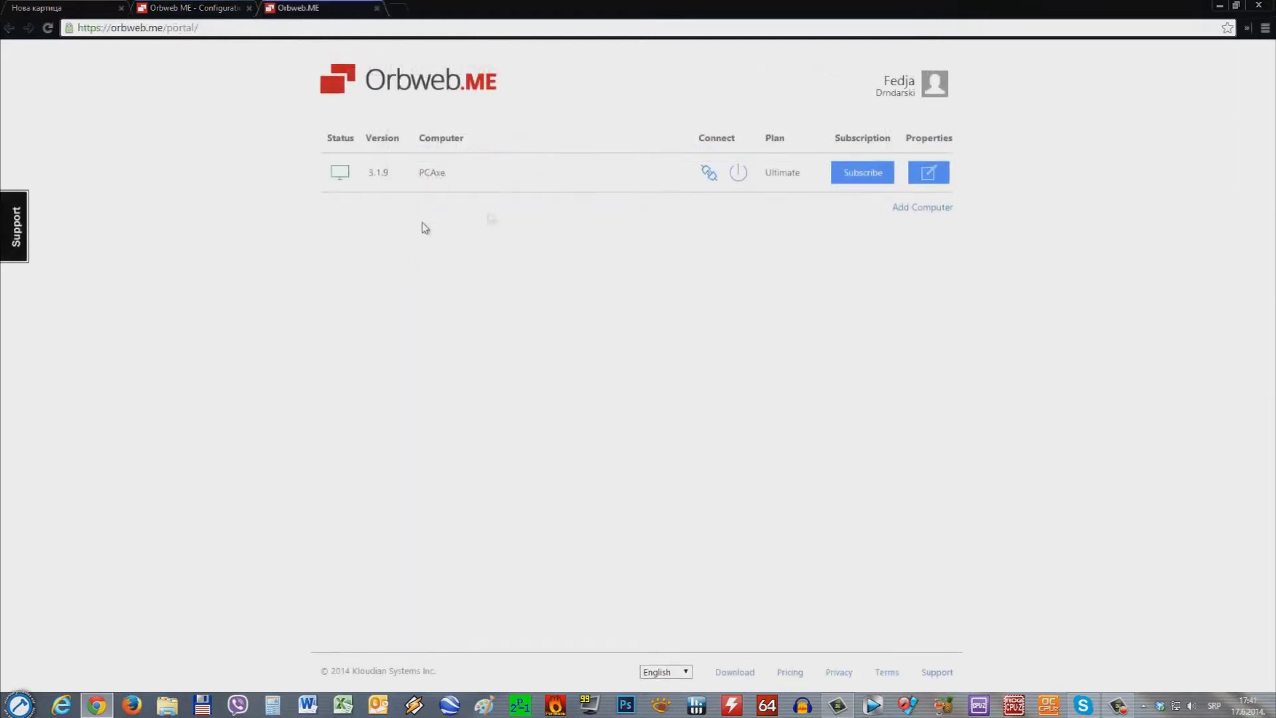
- Connect to the PCAxe computer in the Orbweb.ME portal and allow the Orbweb.ME Java application to run
left_click(715, 174)
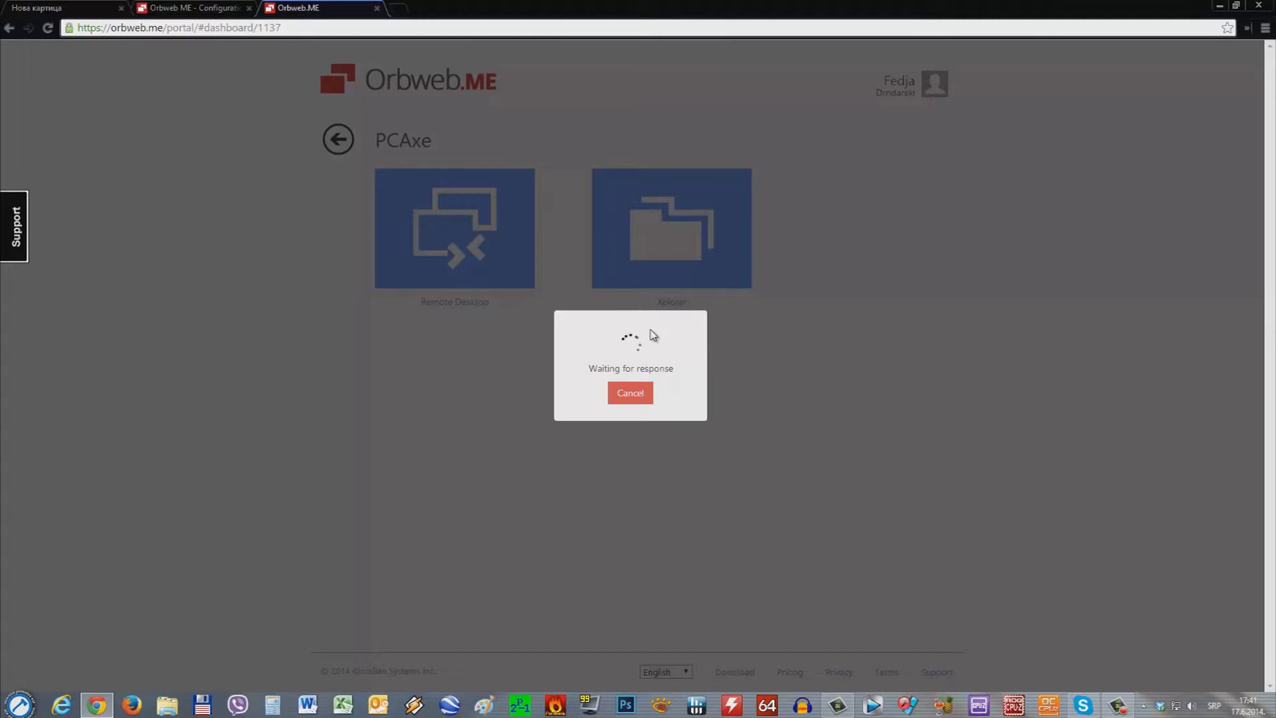
left_click(440, 52)
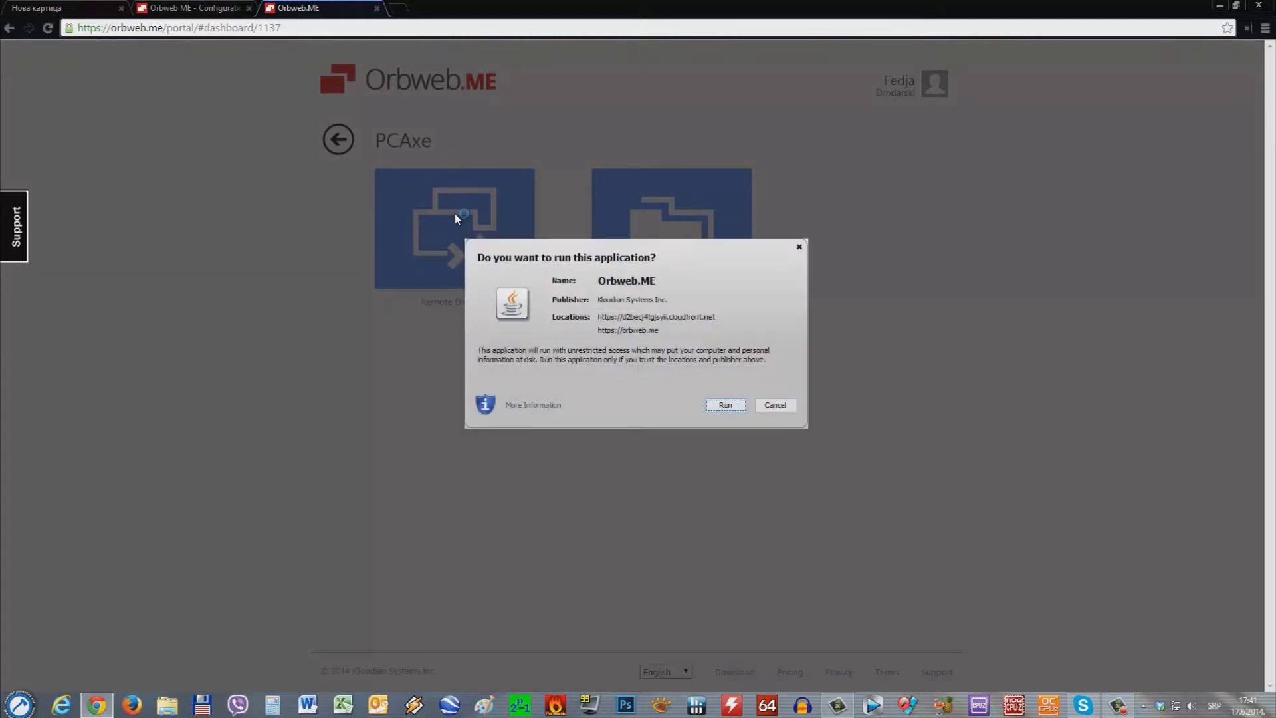
left_click(725, 404)
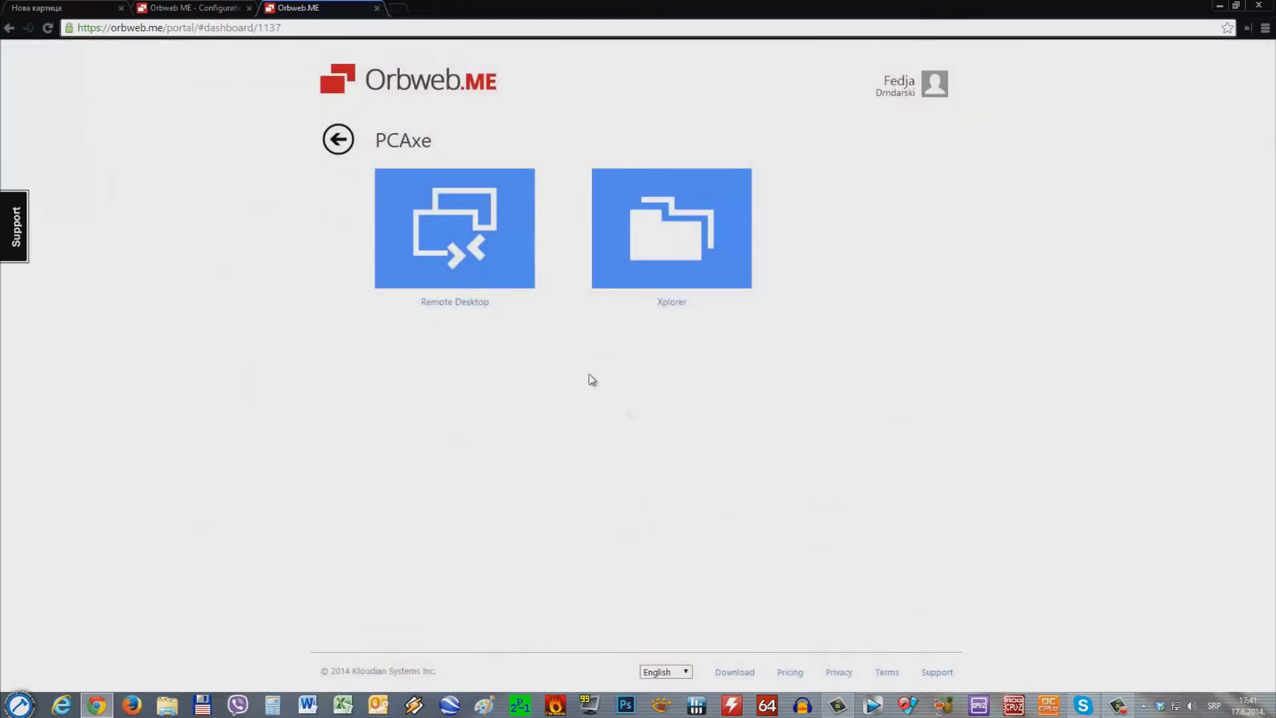
- Start a Remote Desktop session to PCAxe and accept the connection despite the unknown publisher
left_click(499, 293)
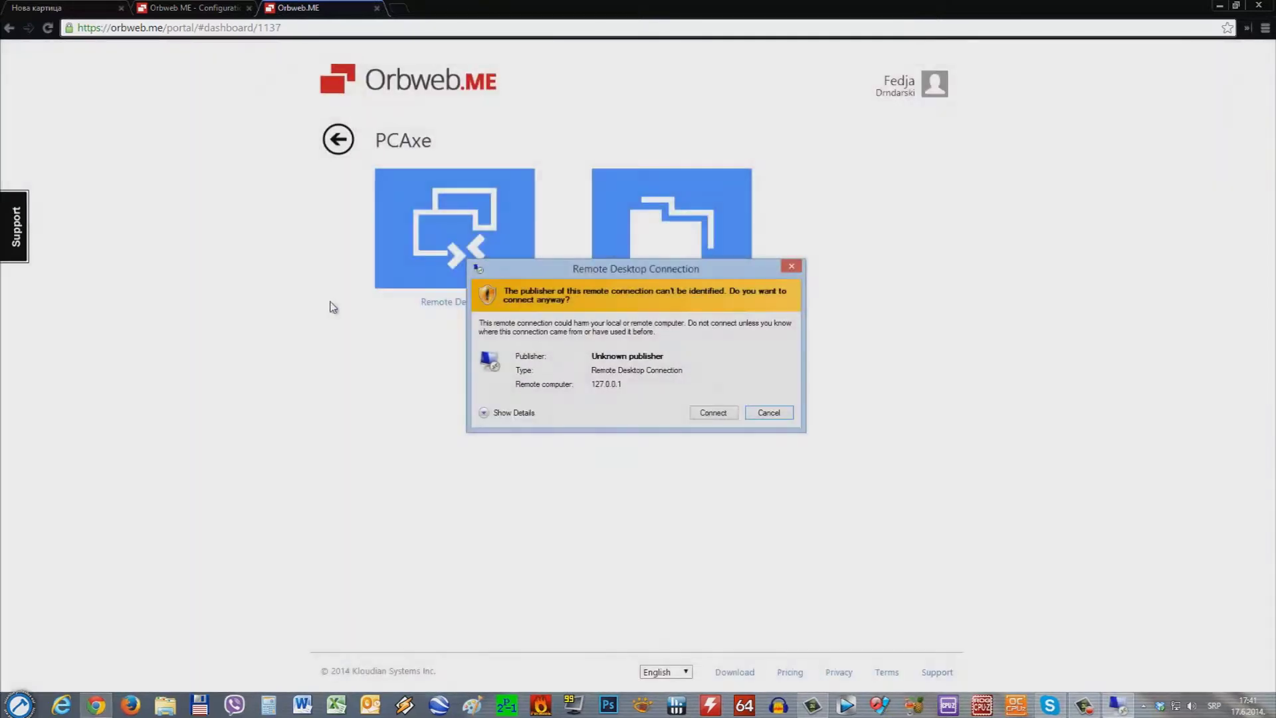
left_click(703, 414)
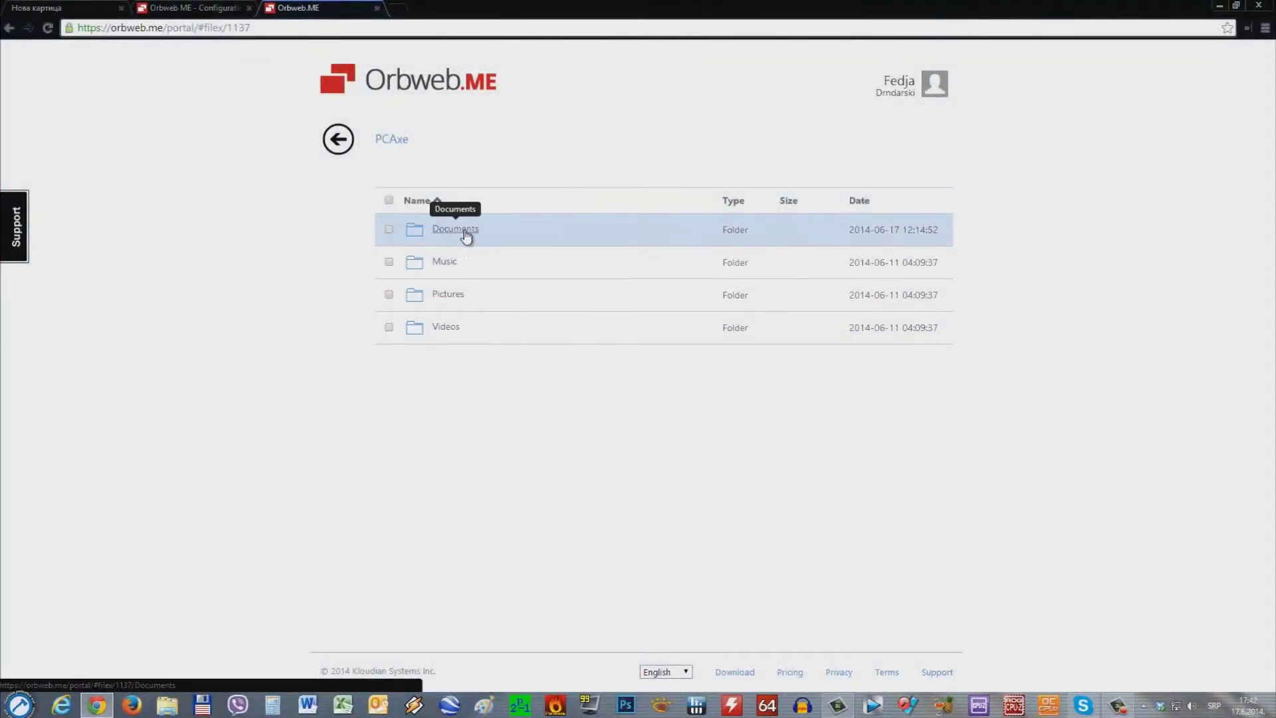
- Browse the contents of PCAxe's shared Documents, Music, Pictures and Videos folders through Orbweb.ME
left_click(455, 229)
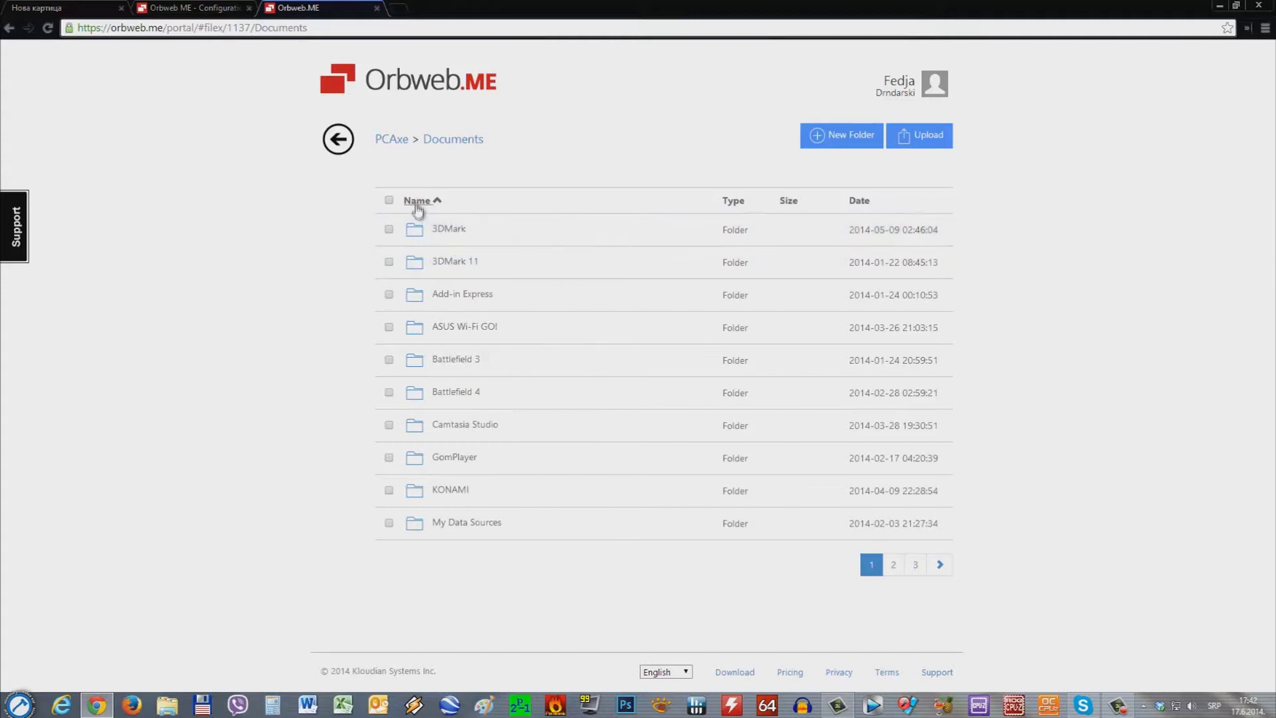
left_click(892, 569)
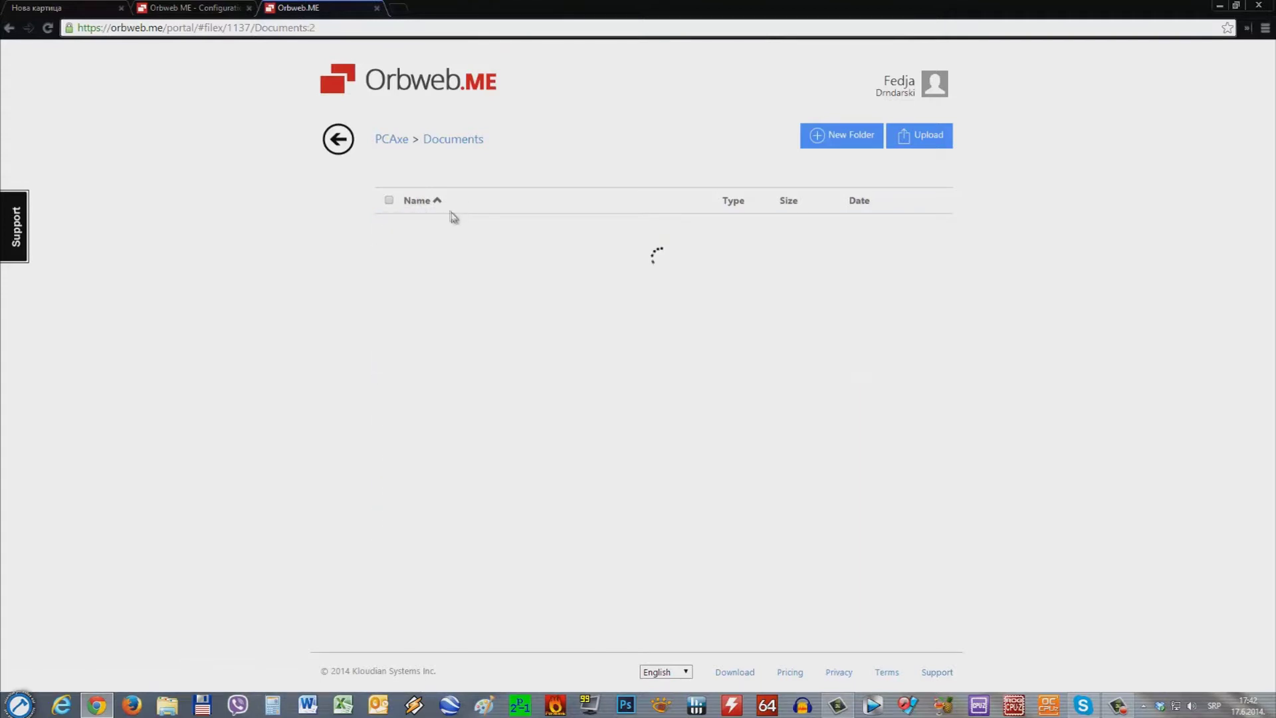
left_click(394, 140)
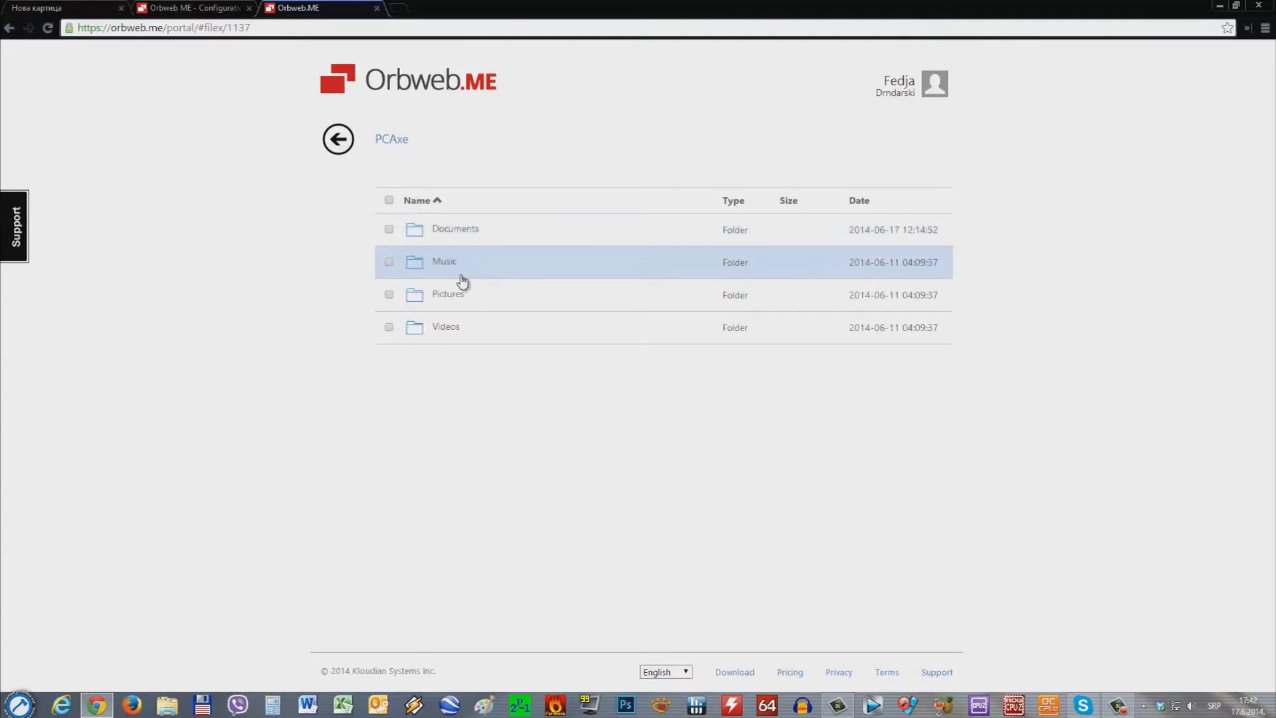
left_click(474, 262)
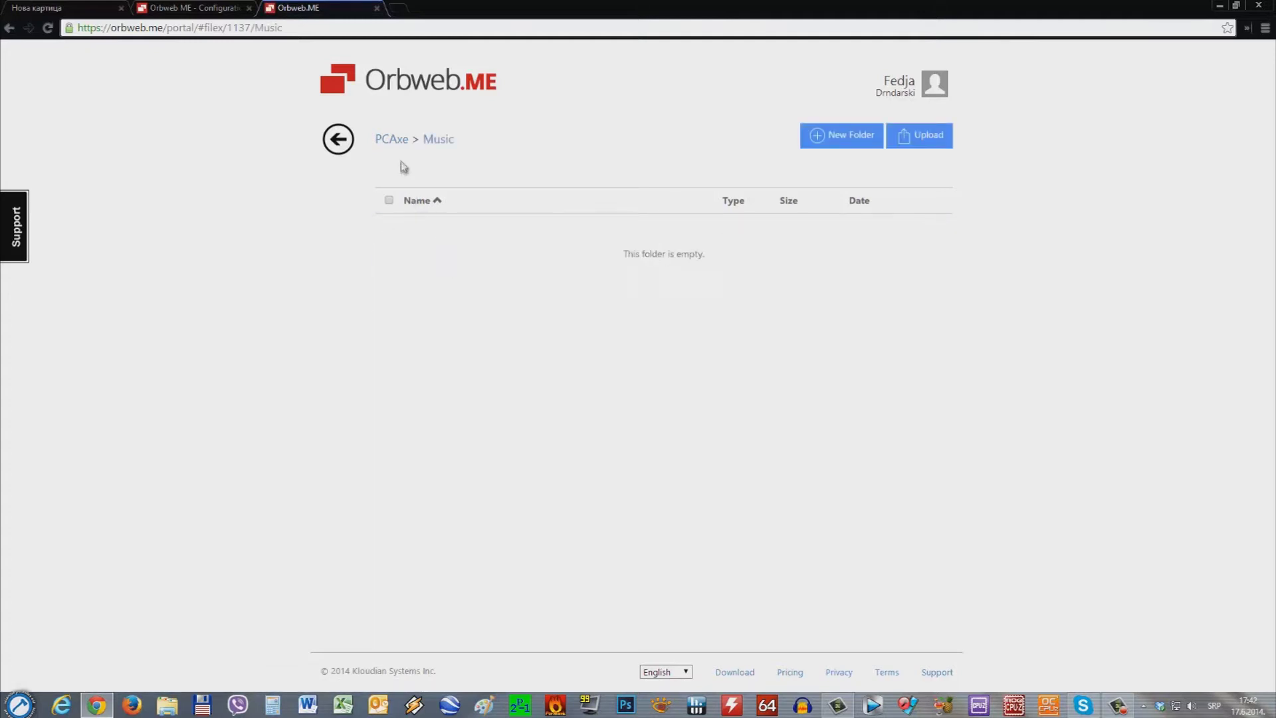
left_click(398, 139)
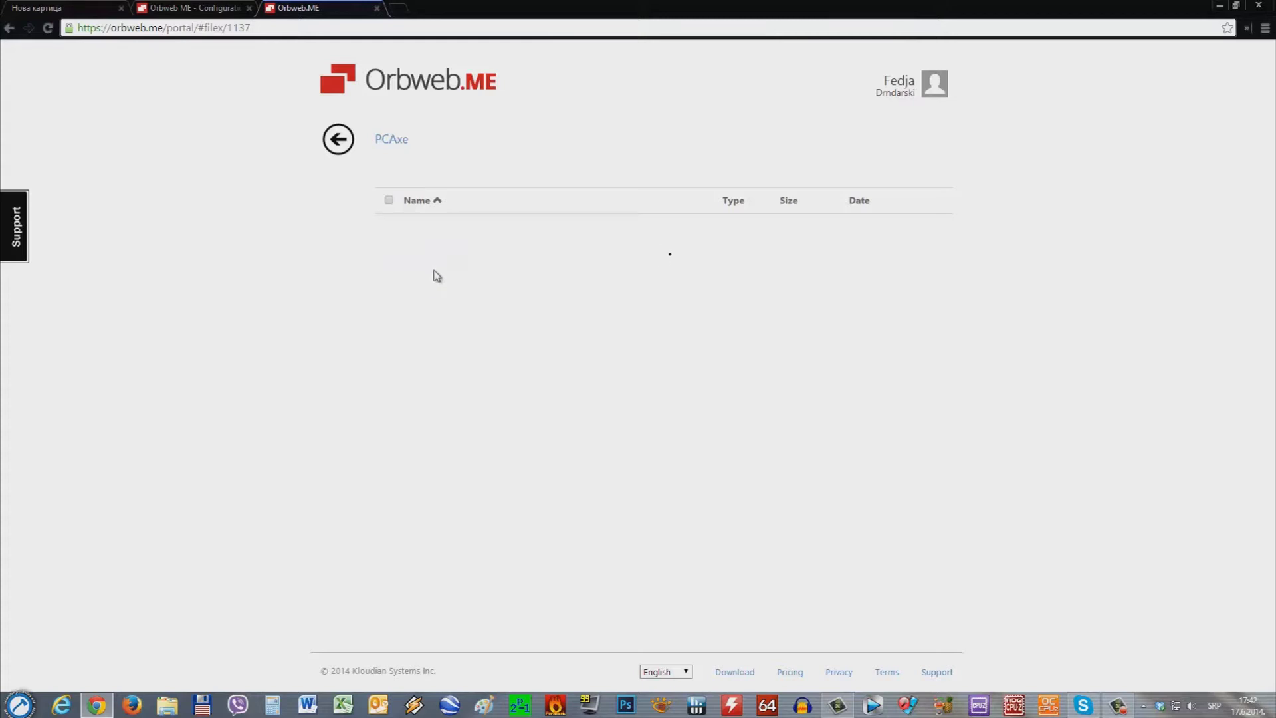
left_click(435, 296)
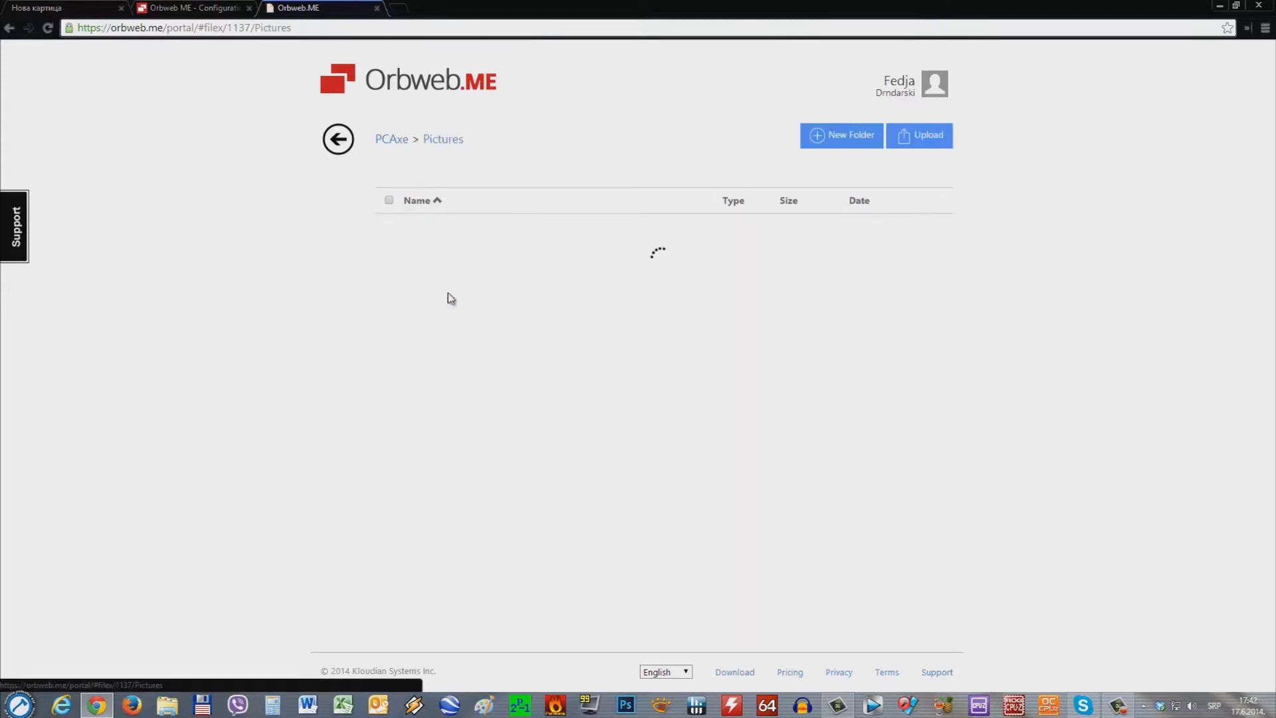
left_click(391, 141)
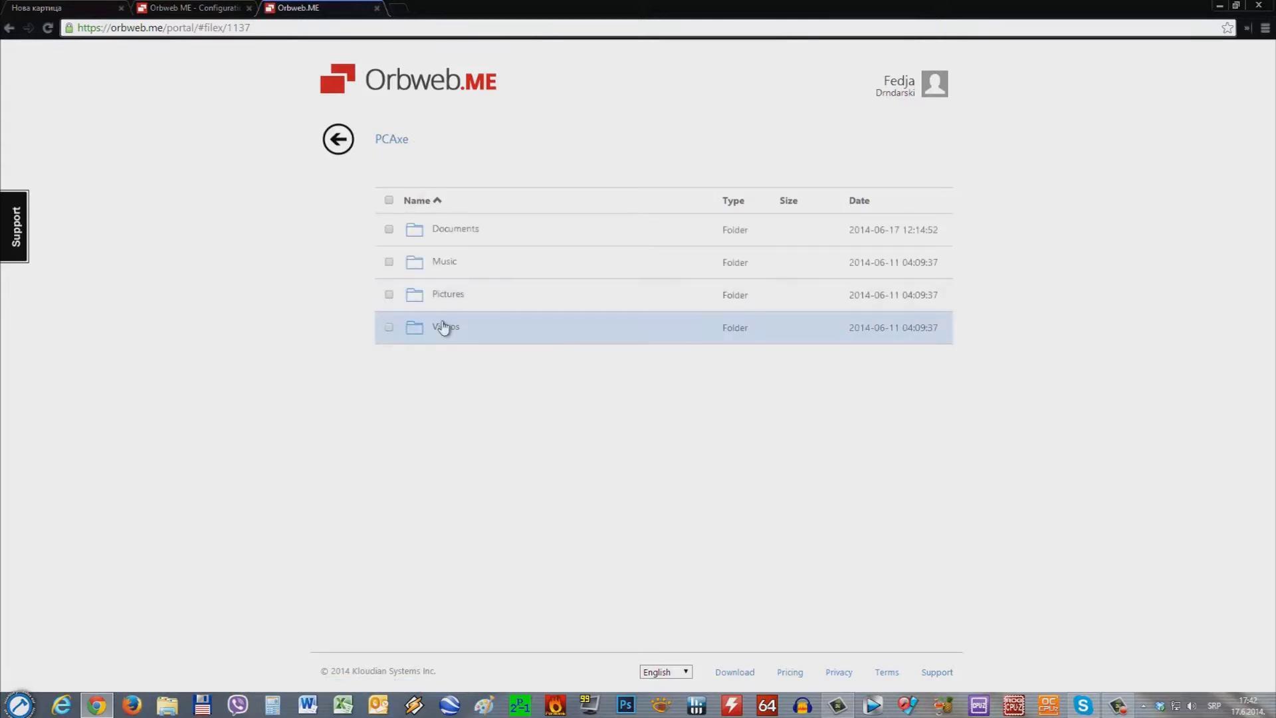
left_click(444, 327)
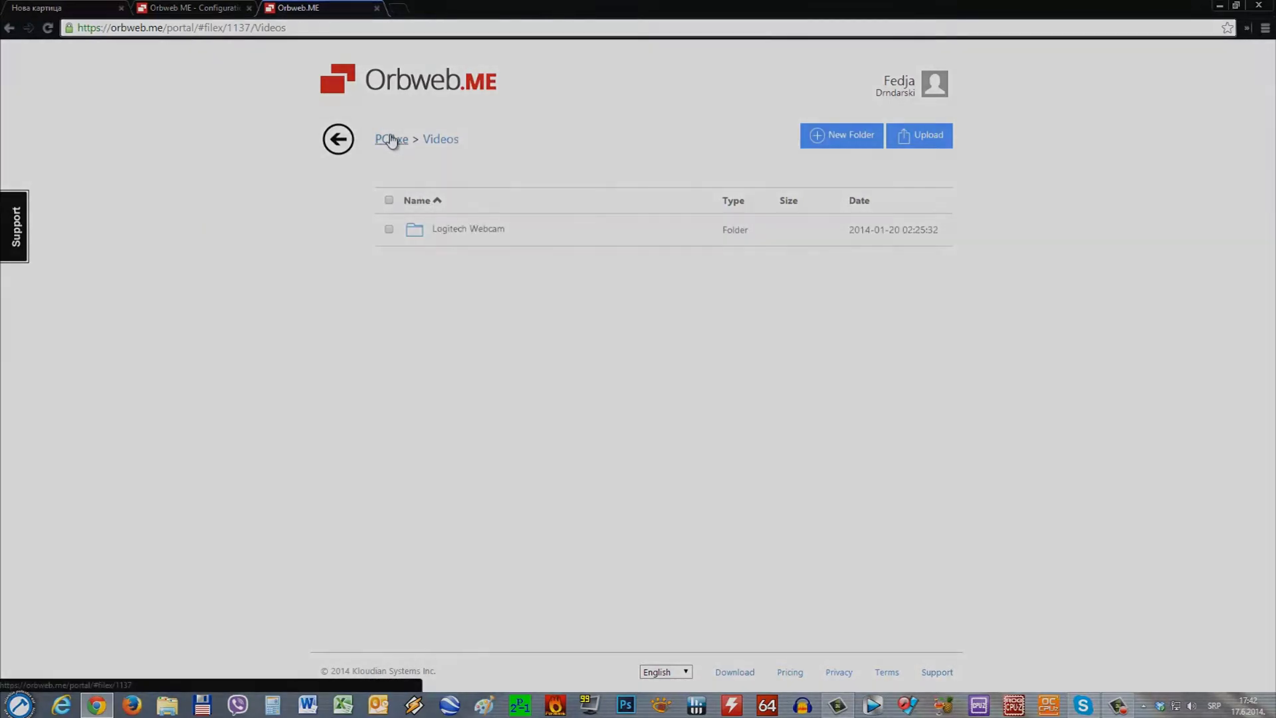
left_click(392, 141)
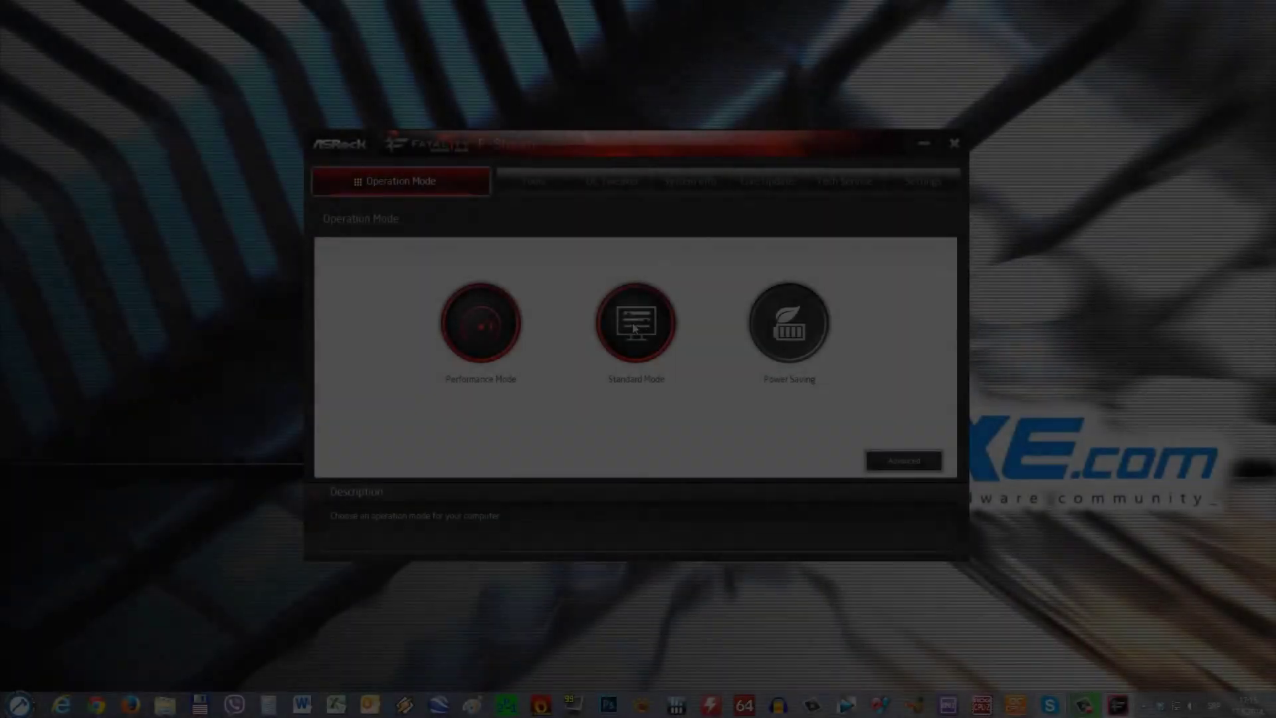
- Try the Standard, Power Saving and Performance operation modes in F-Stream, one after another
left_click(633, 327)
left_click(735, 376)
left_click(789, 324)
left_click(734, 376)
left_click(479, 323)
- Try raising the Vcore Override Voltage to about 1.7 V in OC Tweaker, and cancel the change
left_click(525, 186)
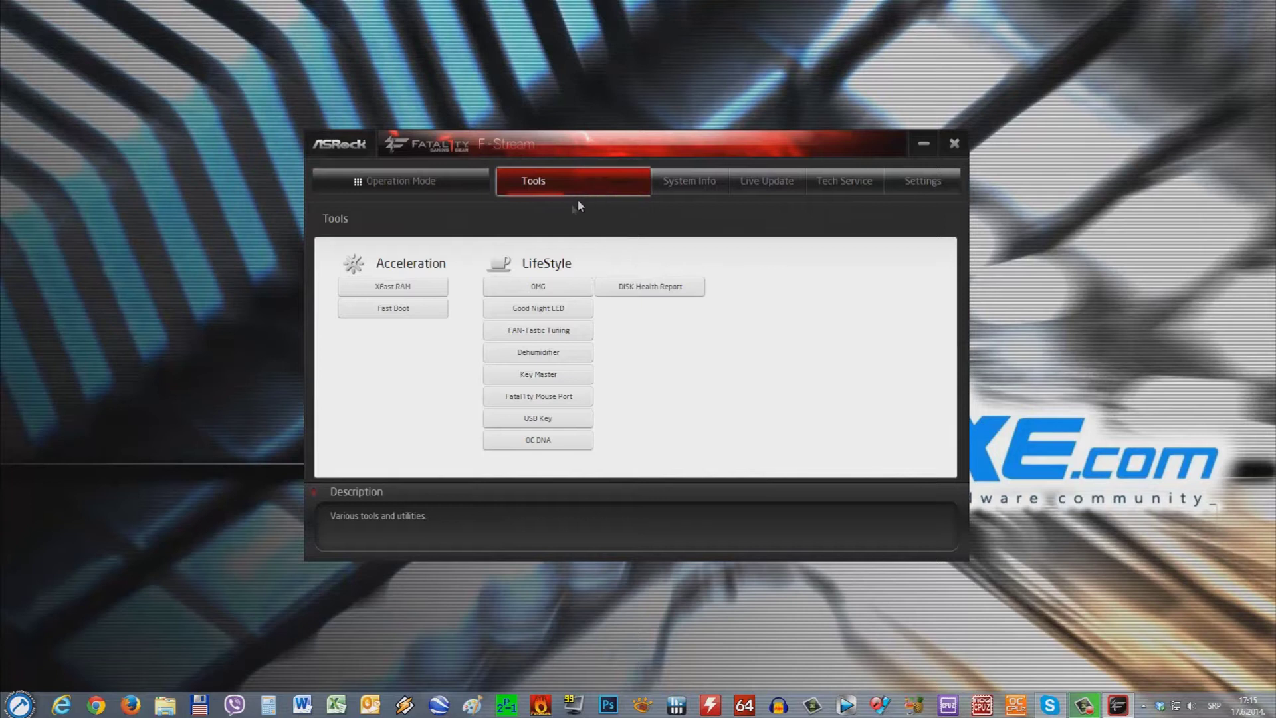
left_click(577, 198)
left_click_drag(752, 292, 758, 324)
left_click_drag(614, 376, 671, 377)
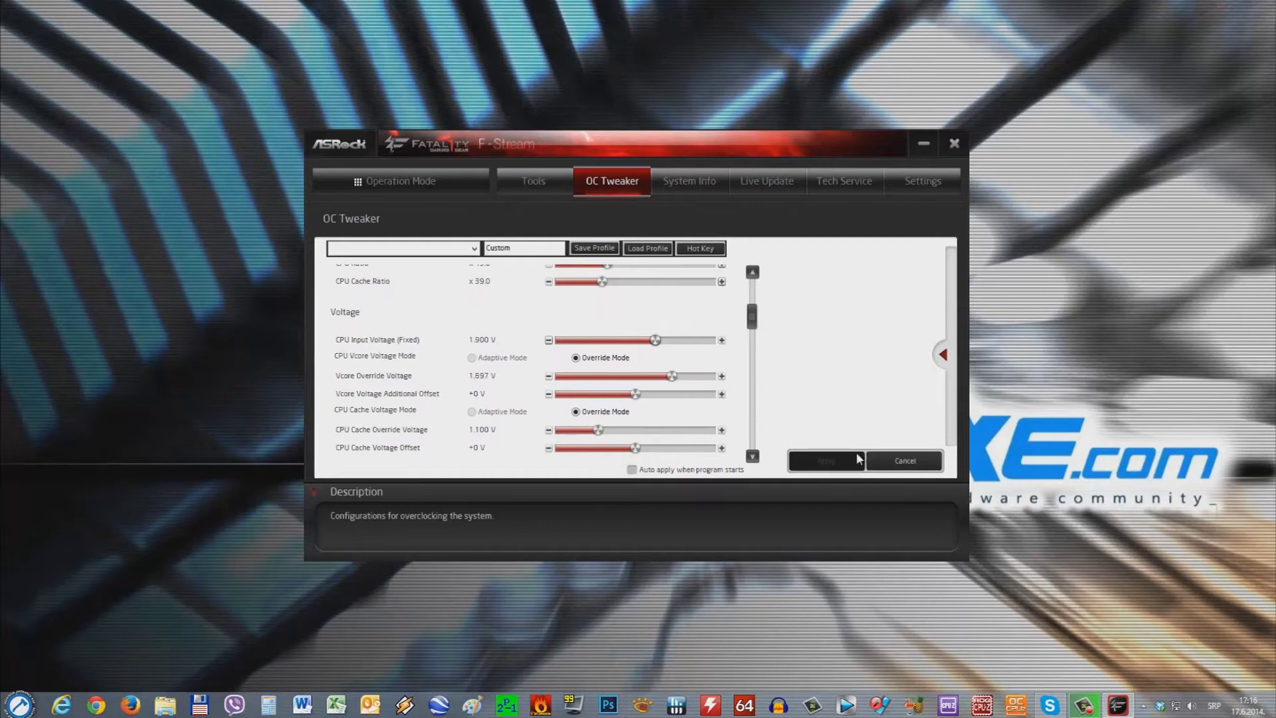
left_click(904, 461)
- Look through the remaining OC Tweaker clock and voltage settings
left_click_drag(755, 319, 751, 452)
scroll(631, 345, "up", 5)
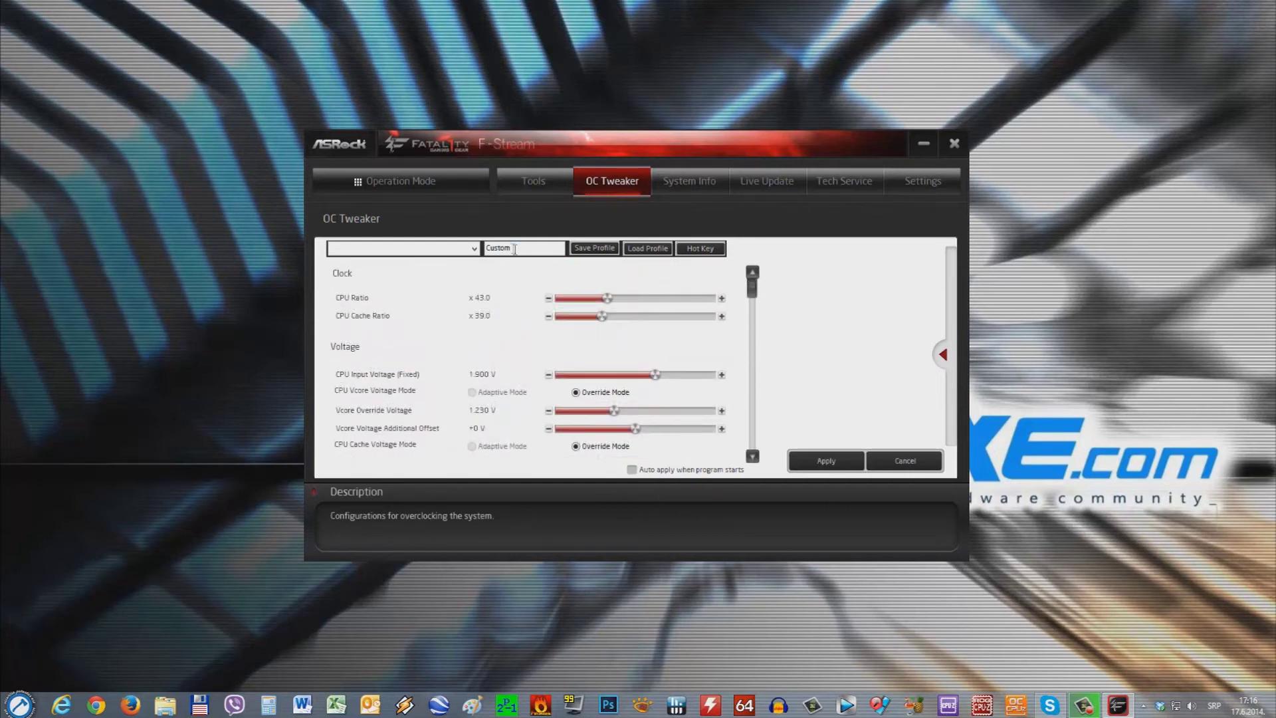
- Open the System Info page and close the unresponsive FSTU.exe program
left_click(689, 181)
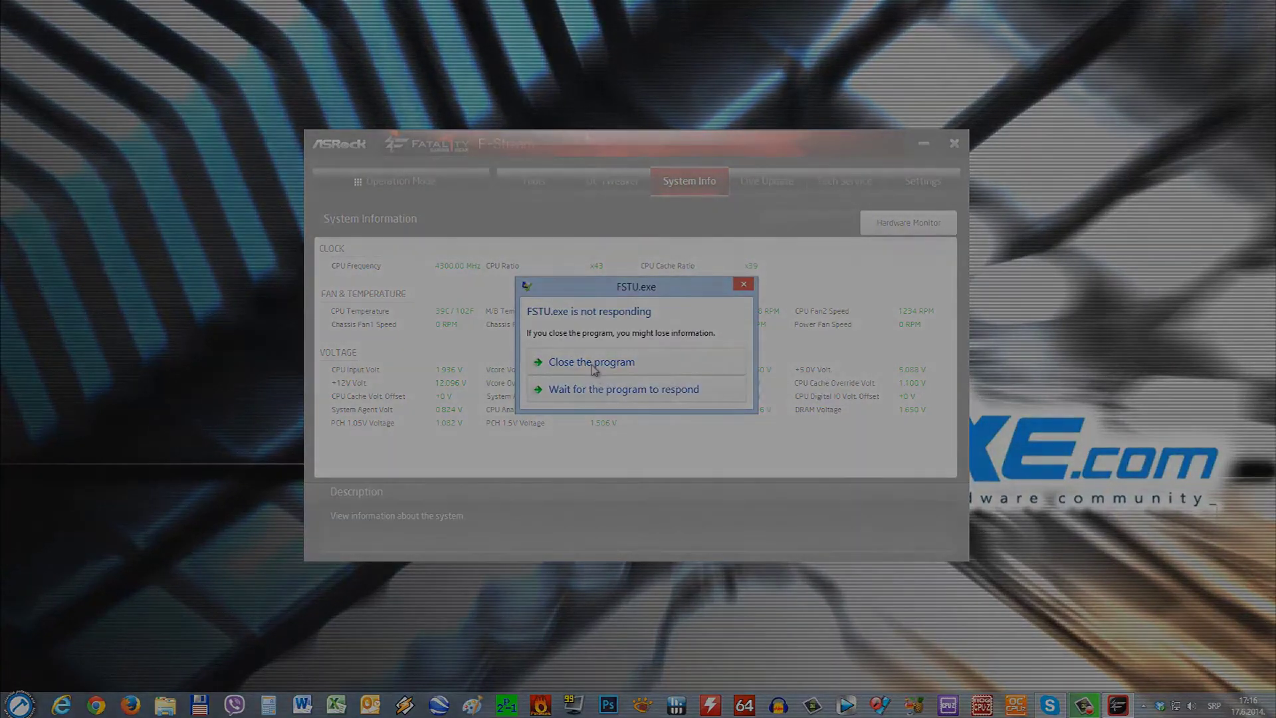
left_click(593, 370)
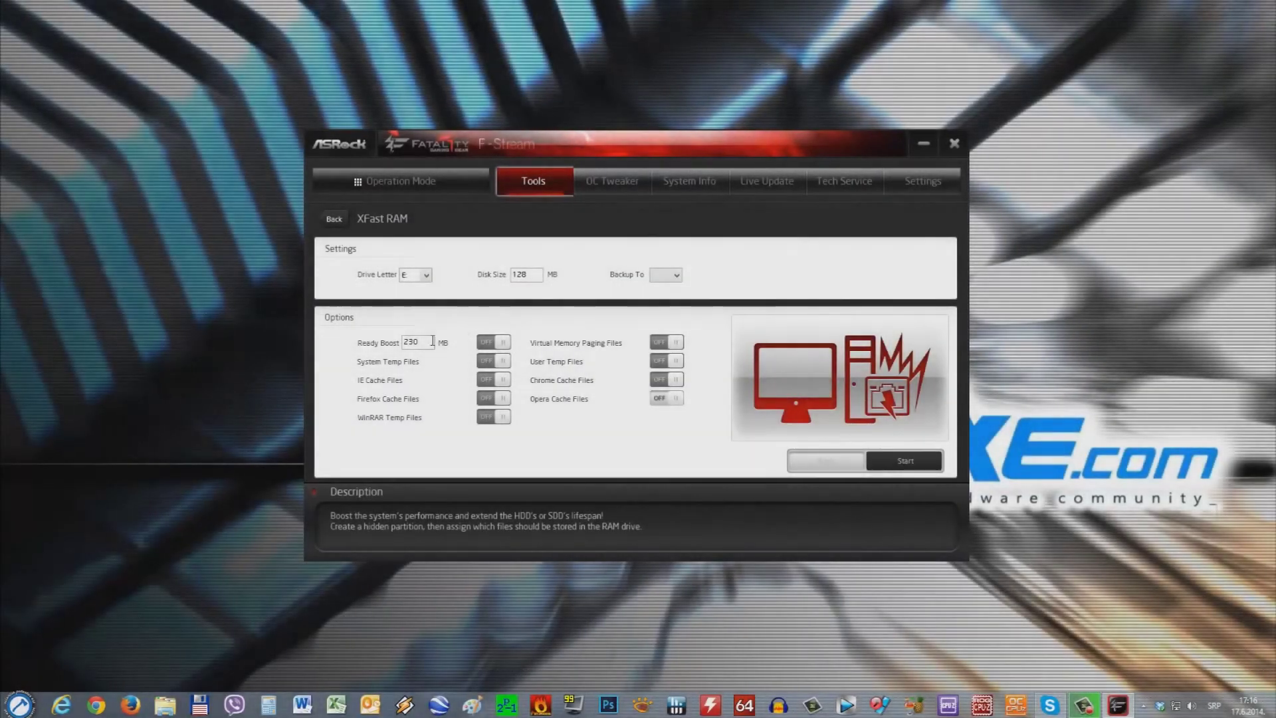
- Look at the Good Night LED, OMG and FAN-Tastic Tuning tools in F-Stream
left_click(530, 191)
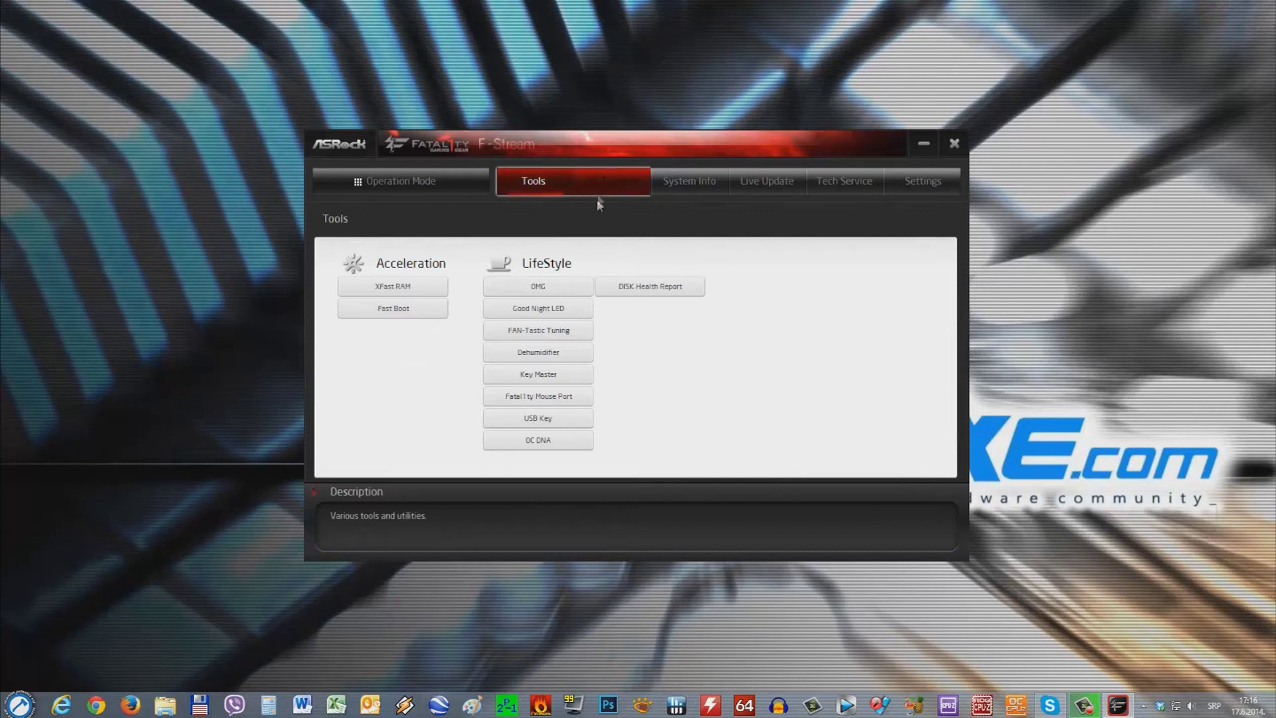
left_click(542, 308)
left_click(559, 178)
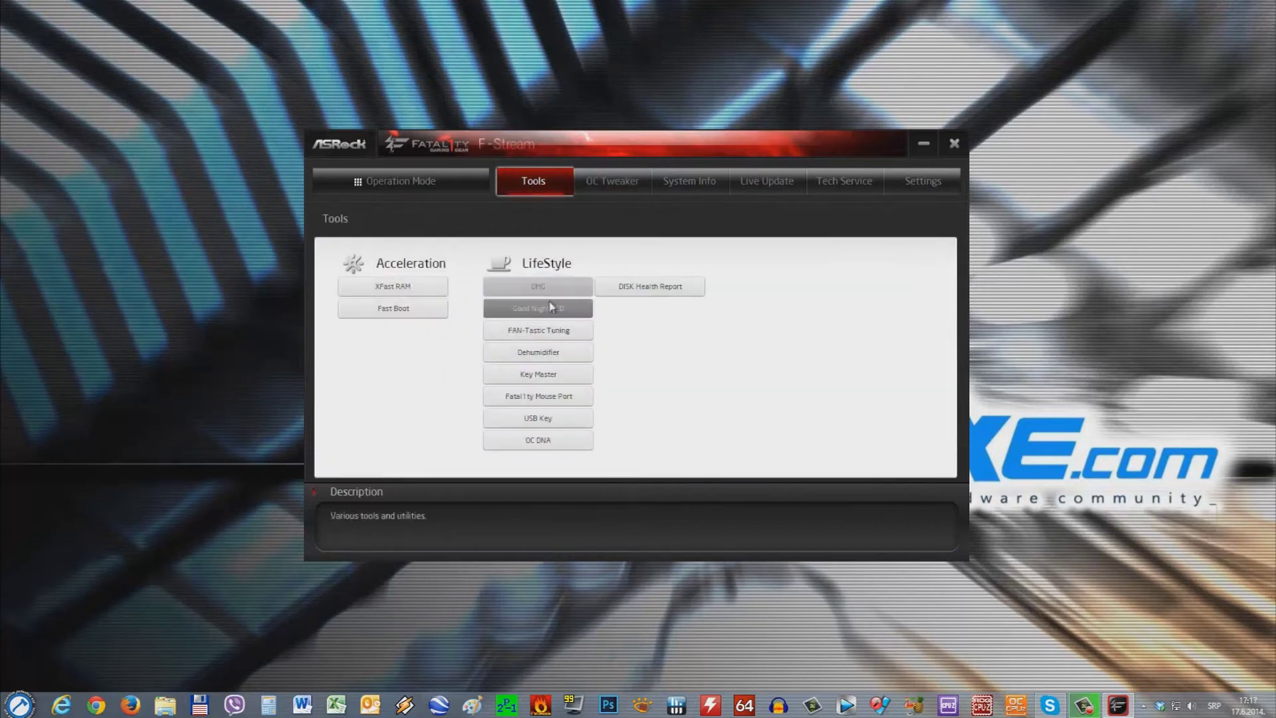
left_click(554, 285)
left_click(533, 181)
left_click(532, 304)
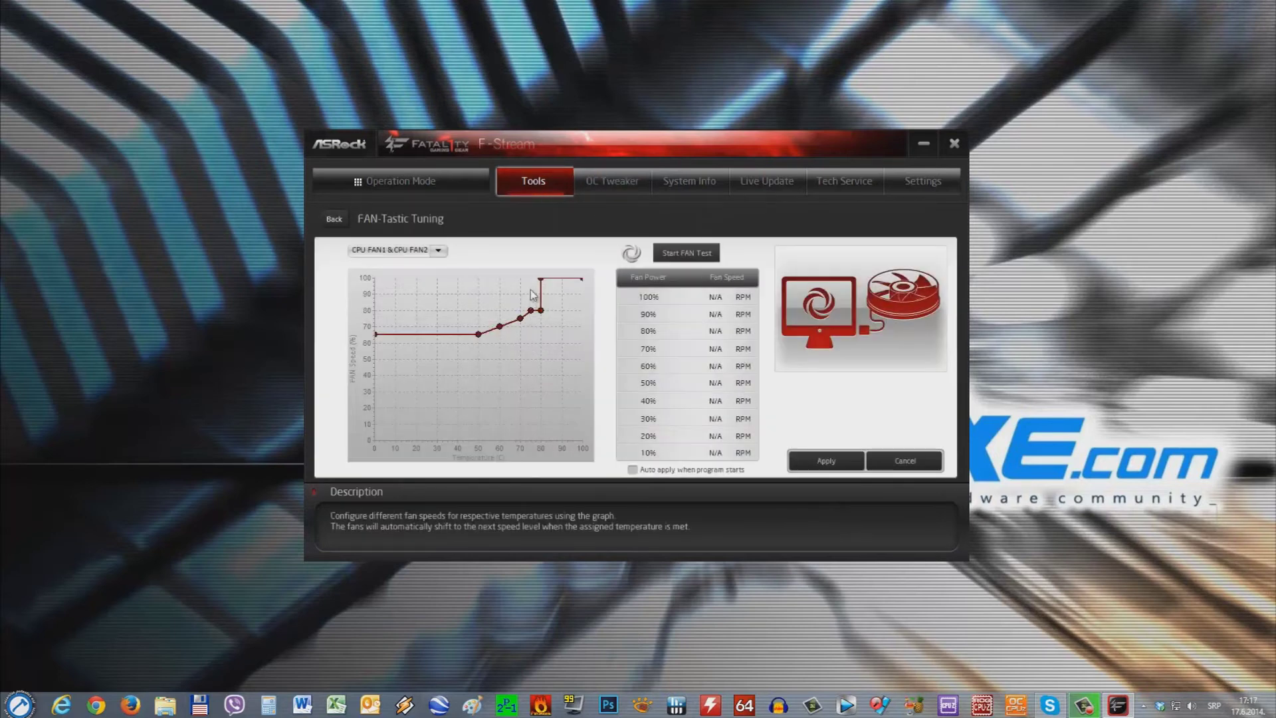
- Examine the Dehumidifier and Key Master tools
left_click(532, 194)
left_click(535, 351)
left_click(530, 190)
left_click(537, 353)
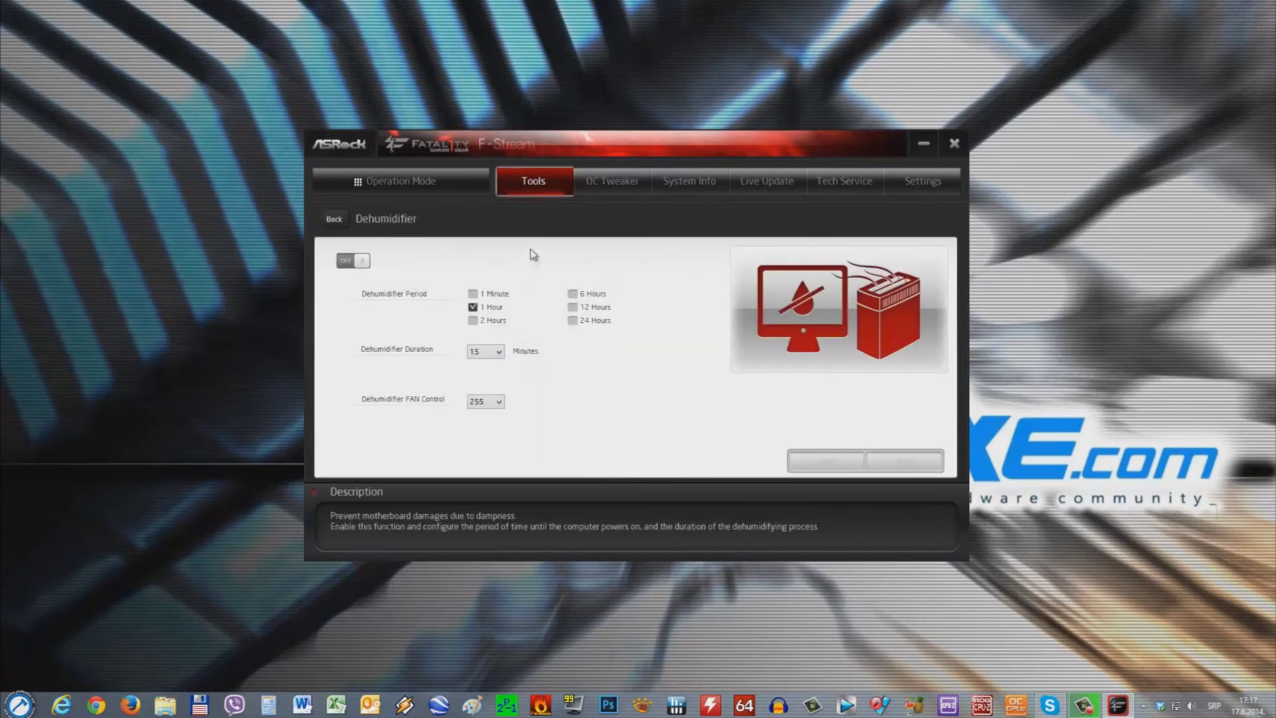
left_click(520, 190)
left_click(531, 374)
left_click(529, 185)
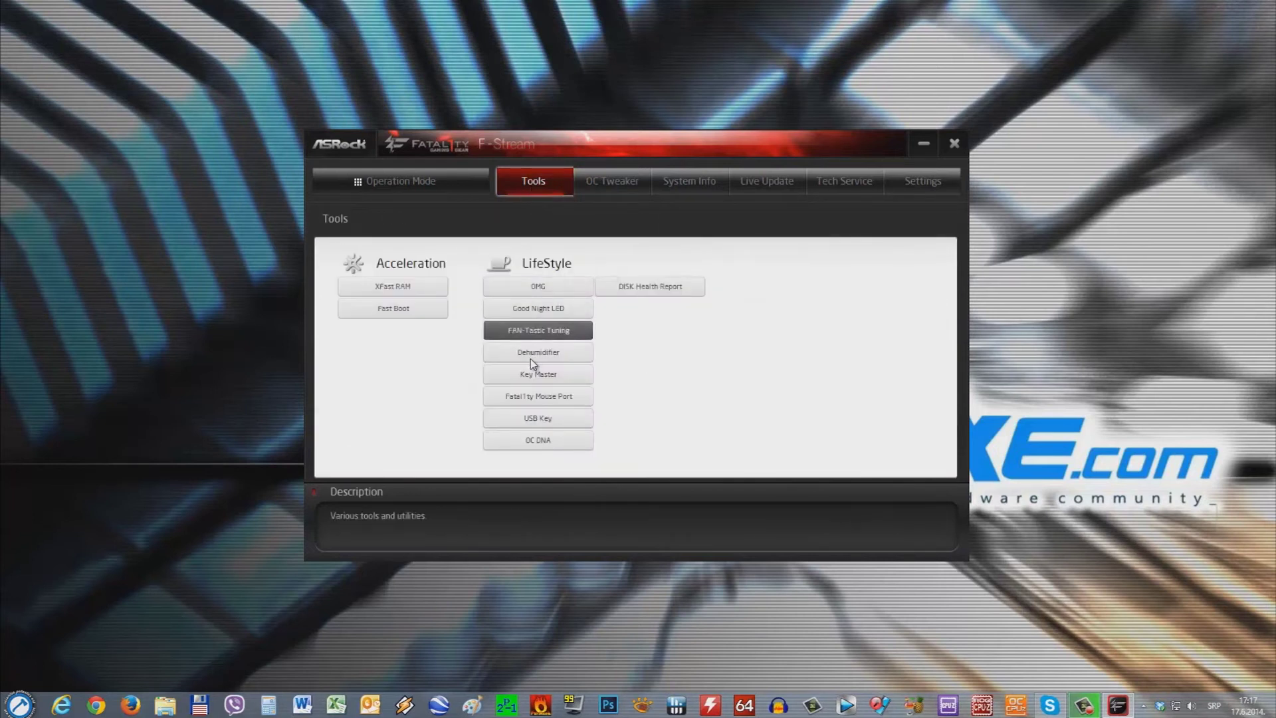
- Set the Fatal1ty Mouse Port polling rate to 1000 Hz and apply it
left_click(538, 396)
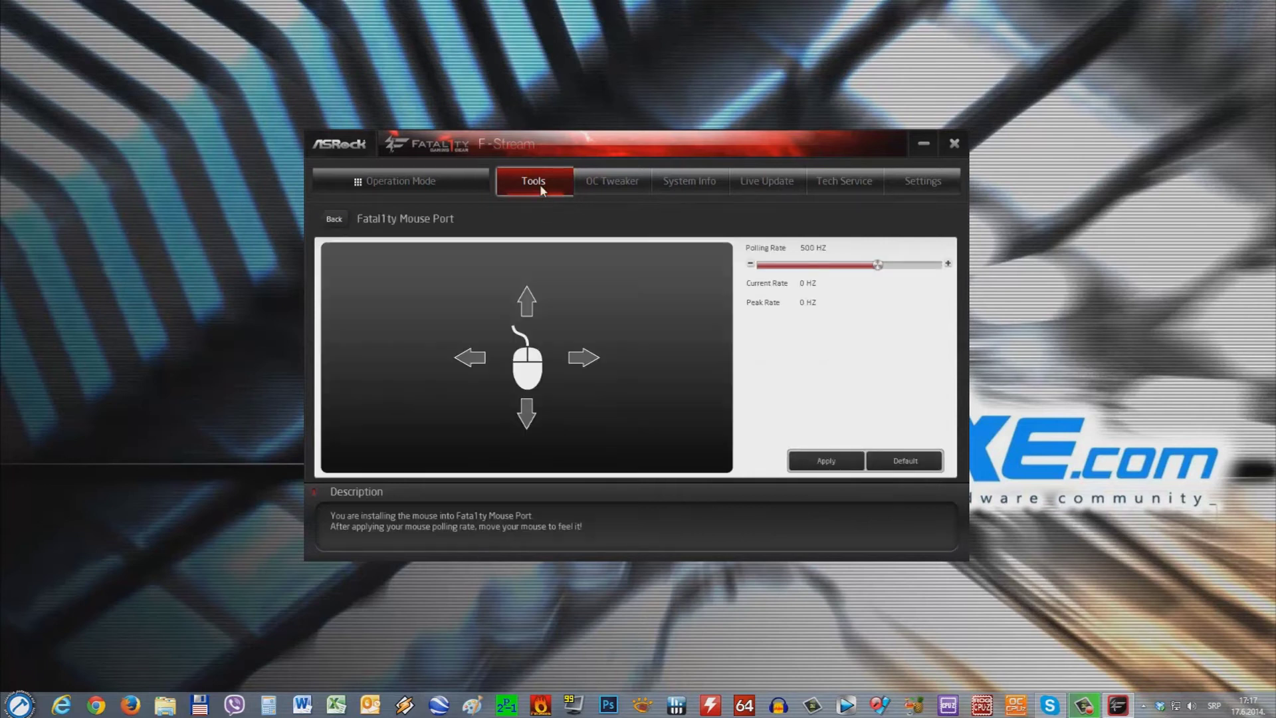
left_click(557, 181)
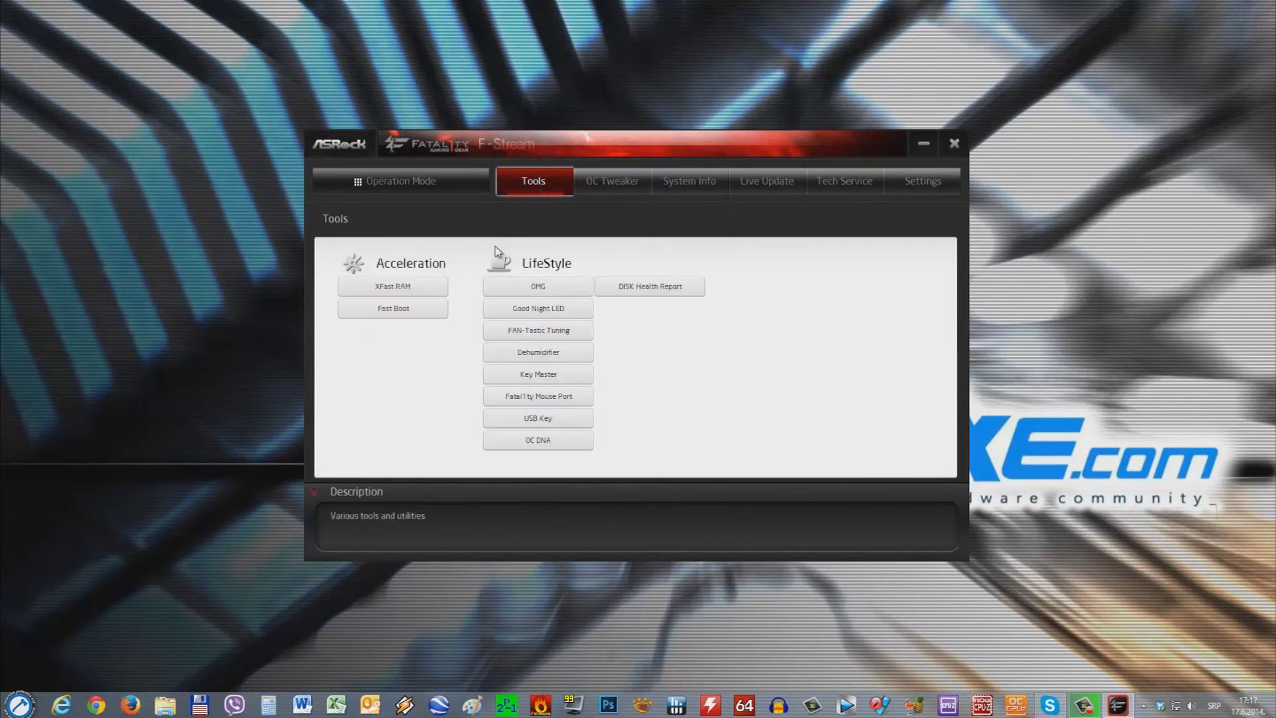
left_click(533, 400)
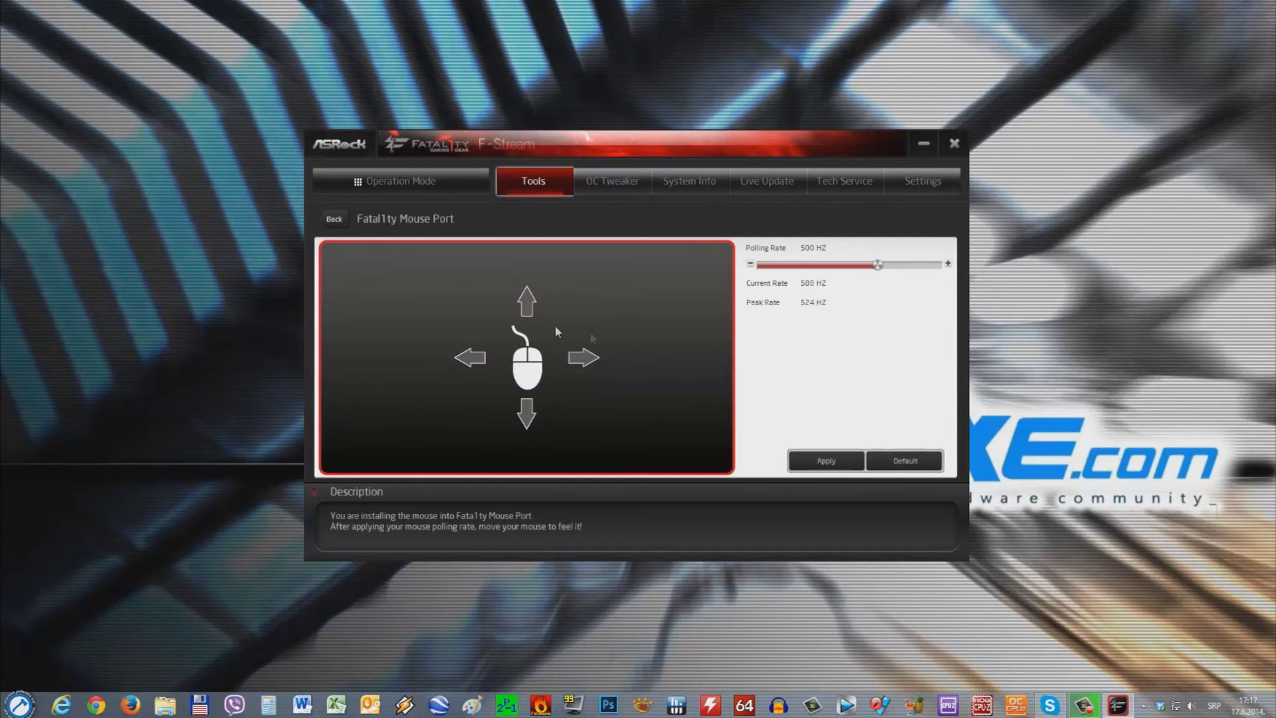
left_click_drag(878, 265, 936, 265)
left_click(804, 453)
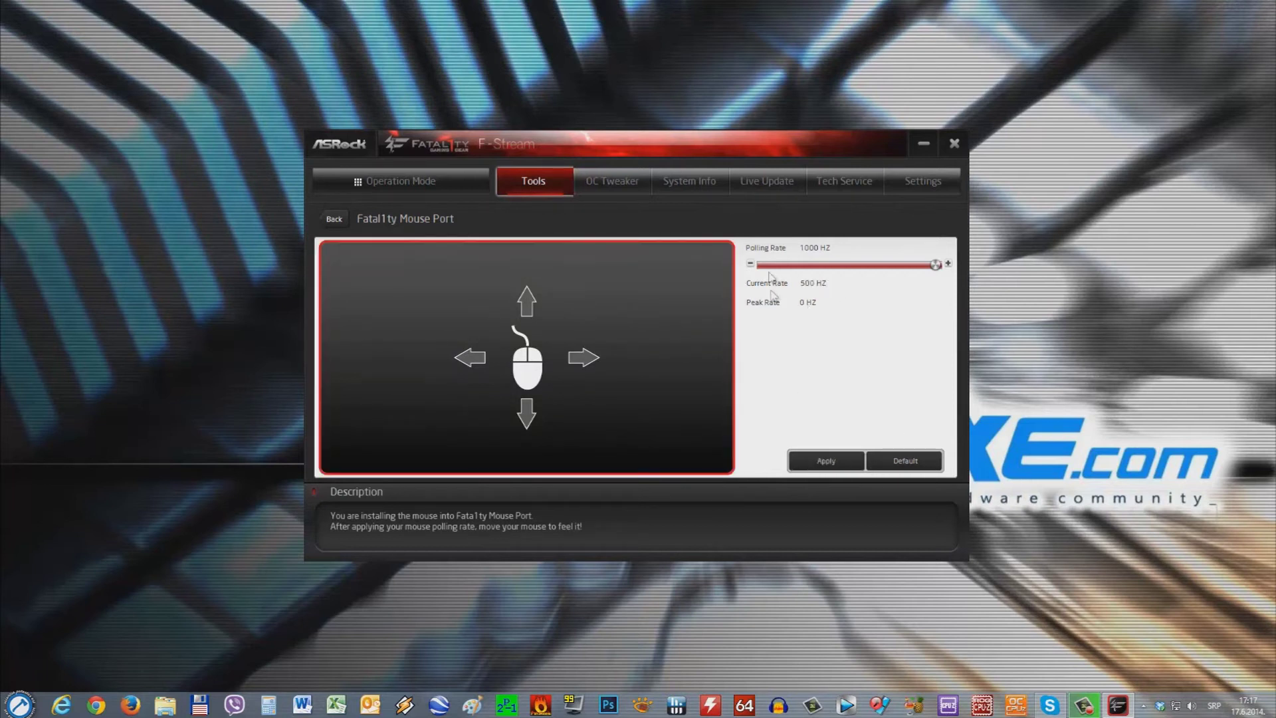
- Set the mouse port polling rate to 500 Hz, apply it and return to the tools list
left_click(897, 266)
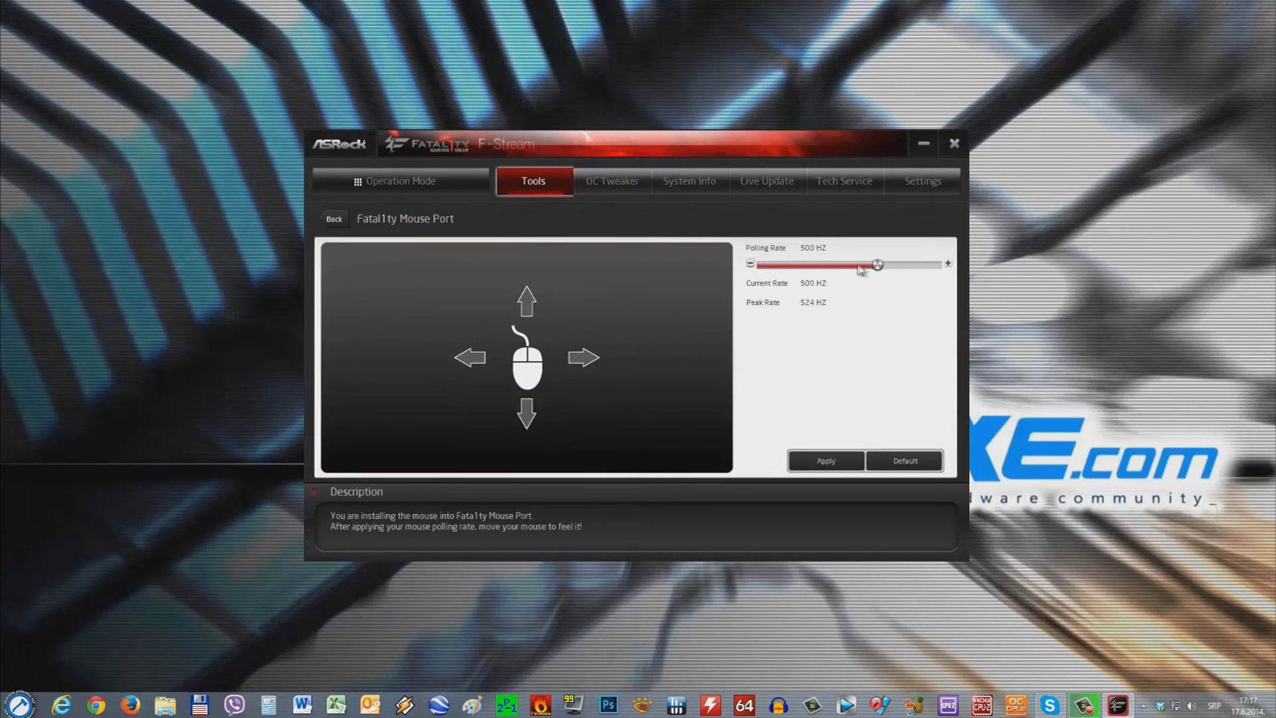
left_click(826, 461)
left_click(336, 221)
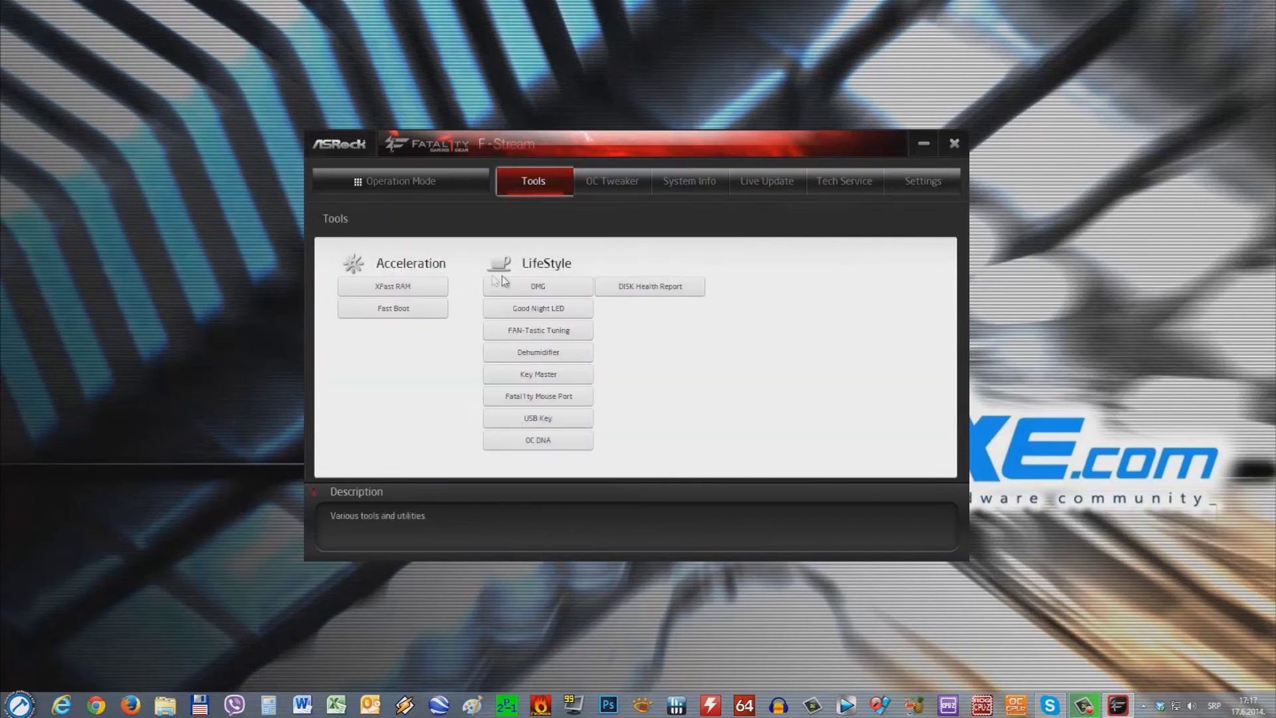
- Revisit the Dehumidifier and Key Master tools and return to the tools list
left_click(538, 345)
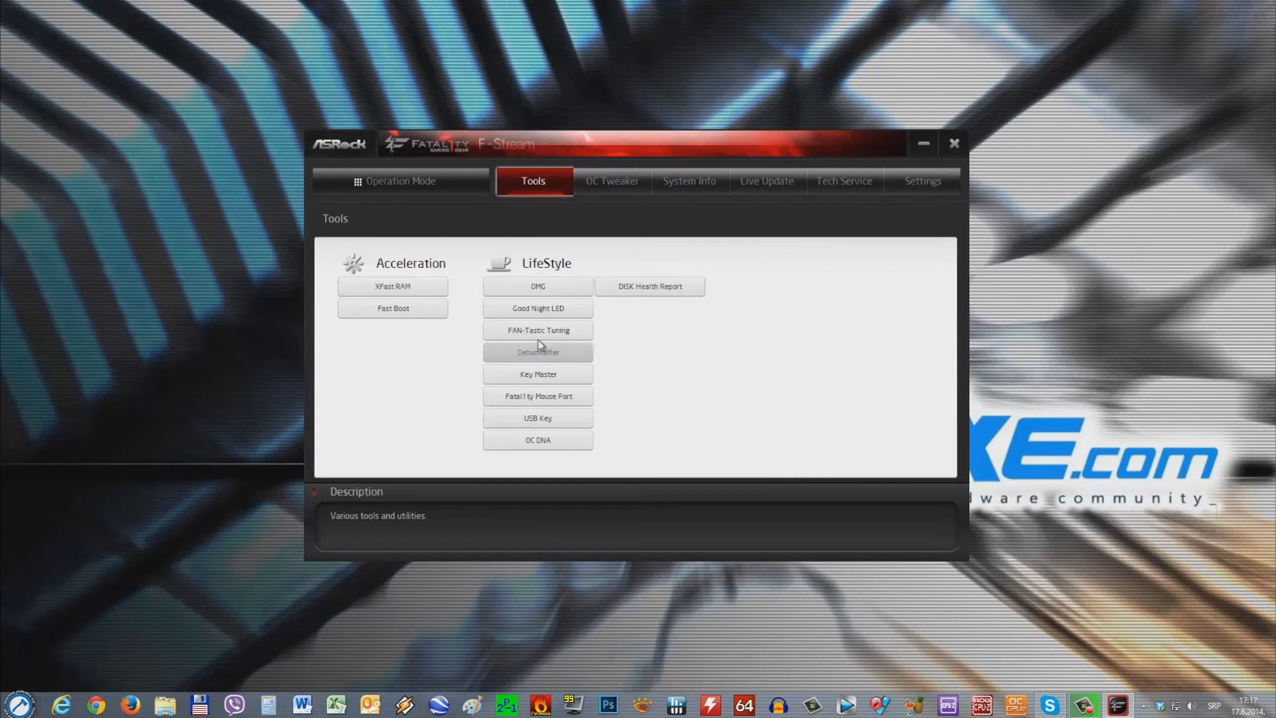
left_click(335, 219)
left_click(532, 373)
left_click(554, 183)
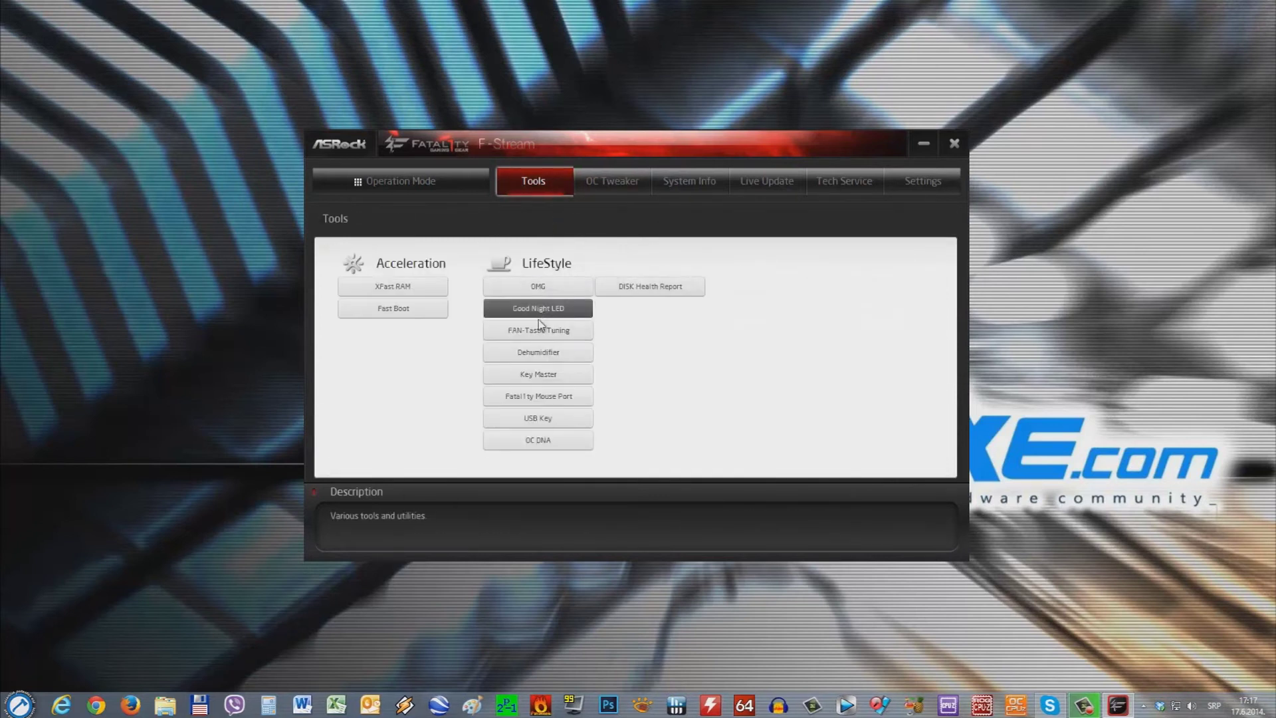
- Look at the USB Key and OC DNA tools and return to the tools list
left_click(530, 415)
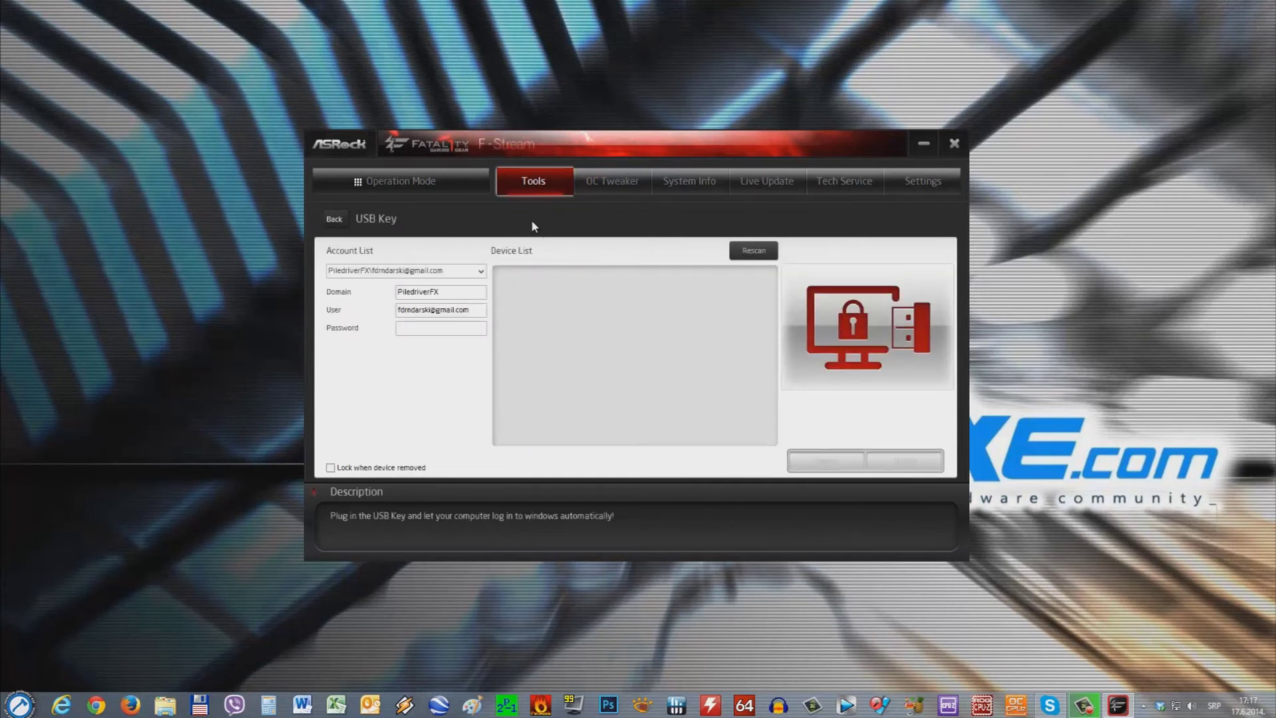
left_click(523, 190)
left_click(552, 441)
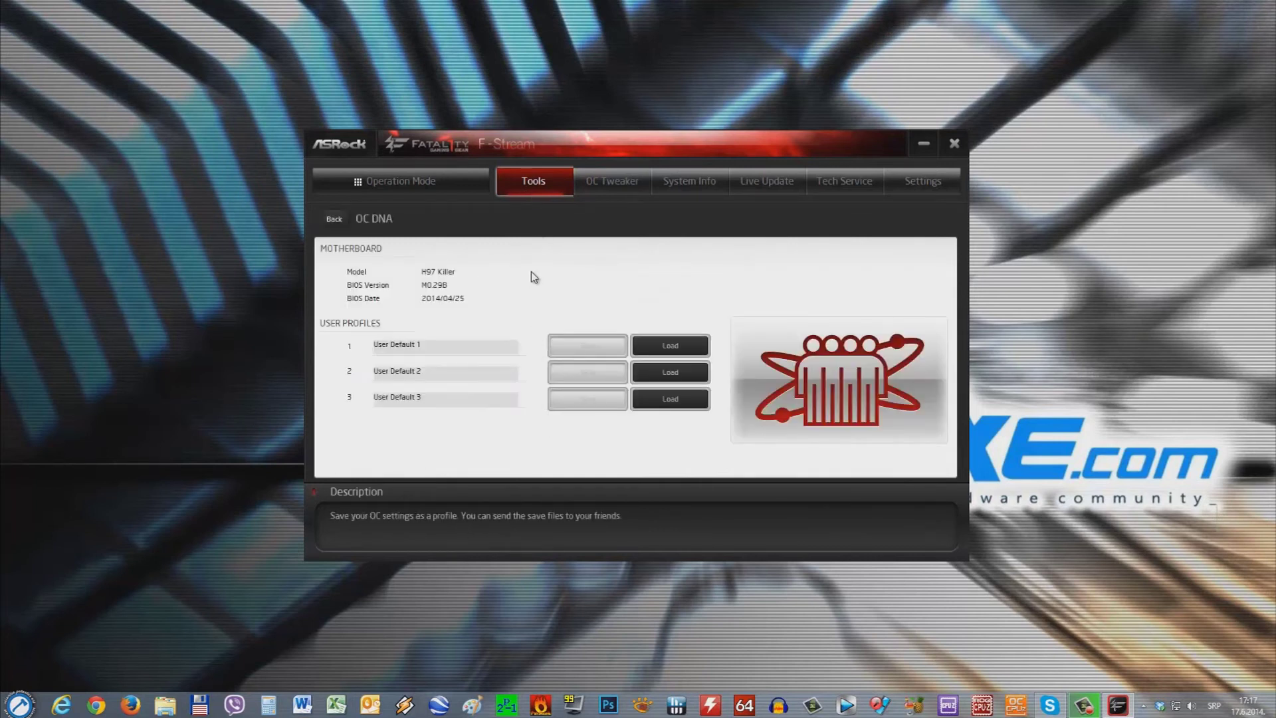
left_click(553, 178)
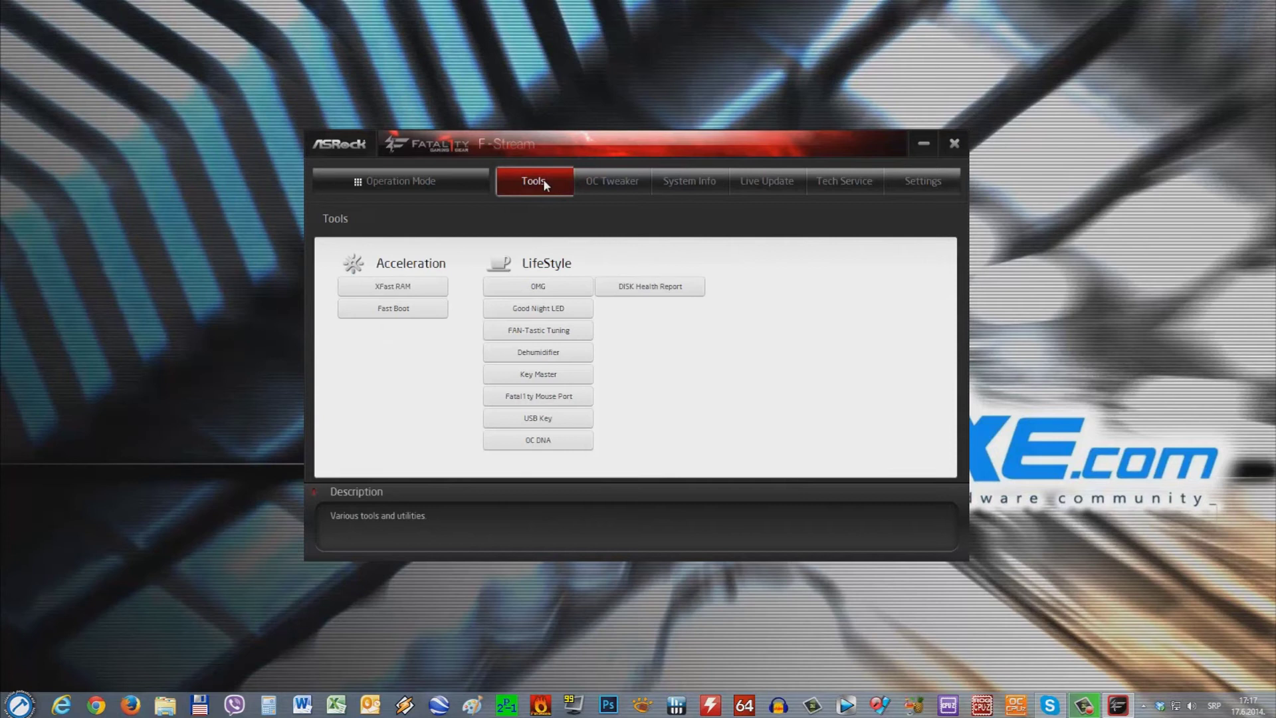
- Open the DISK Health Report and compare the health details of both drives
left_click(629, 290)
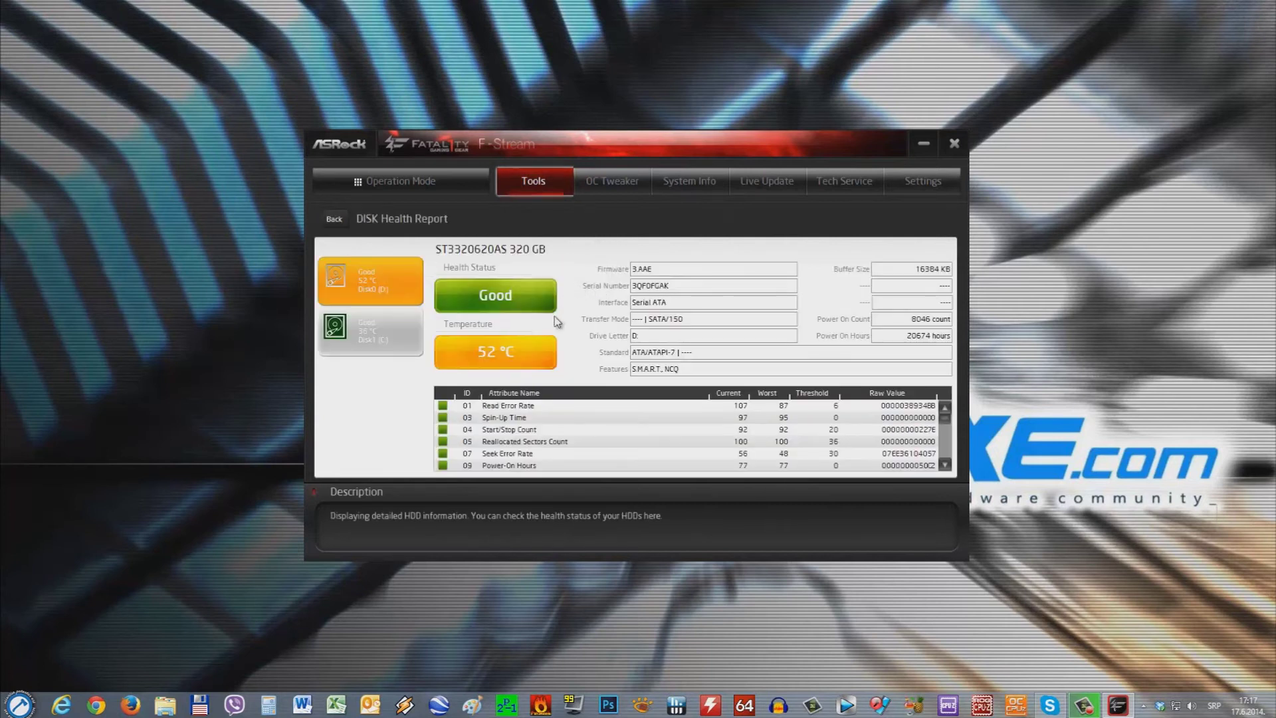
left_click(387, 318)
left_click(408, 269)
left_click(364, 332)
left_click(391, 274)
- Look through the clock and voltage settings in OC Tweaker
left_click(606, 178)
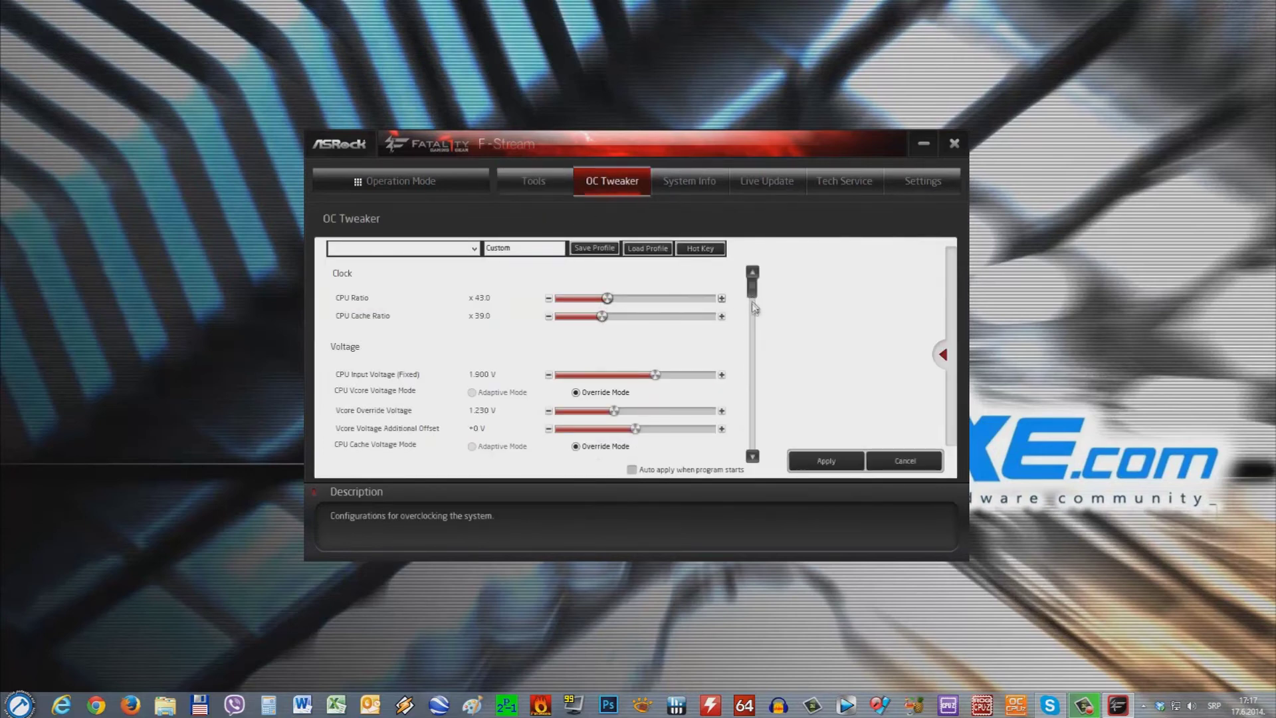
scroll(743, 296, "down", 9)
- Inspect the memory, PCIe slot and processor details on the System Browser's motherboard picture, then close it
left_click(691, 190)
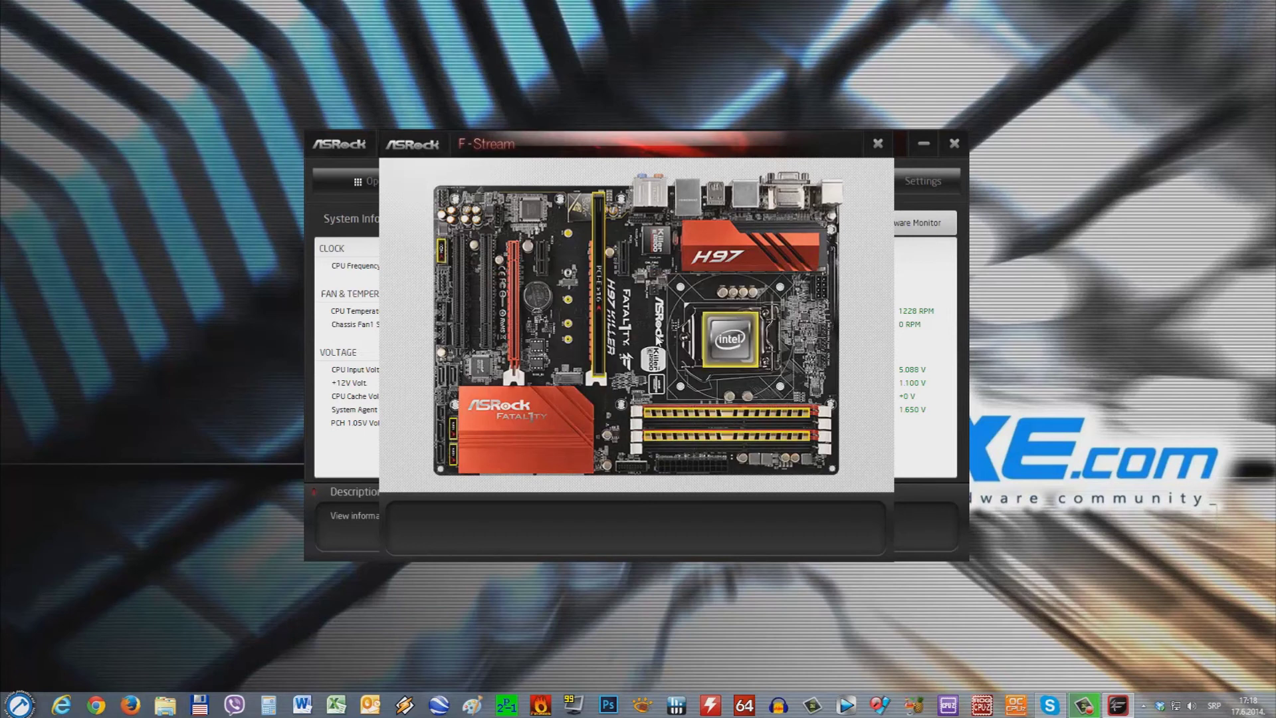
mouse_move(762, 417)
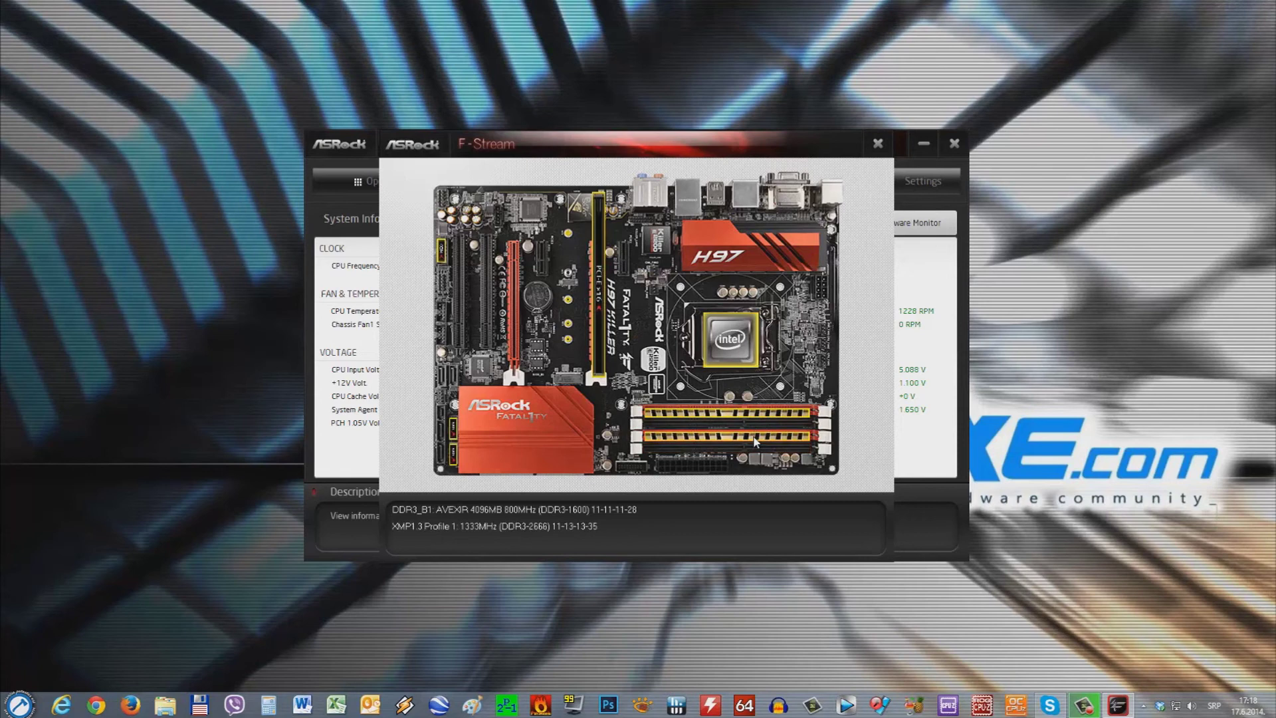
mouse_move(597, 297)
mouse_move(748, 352)
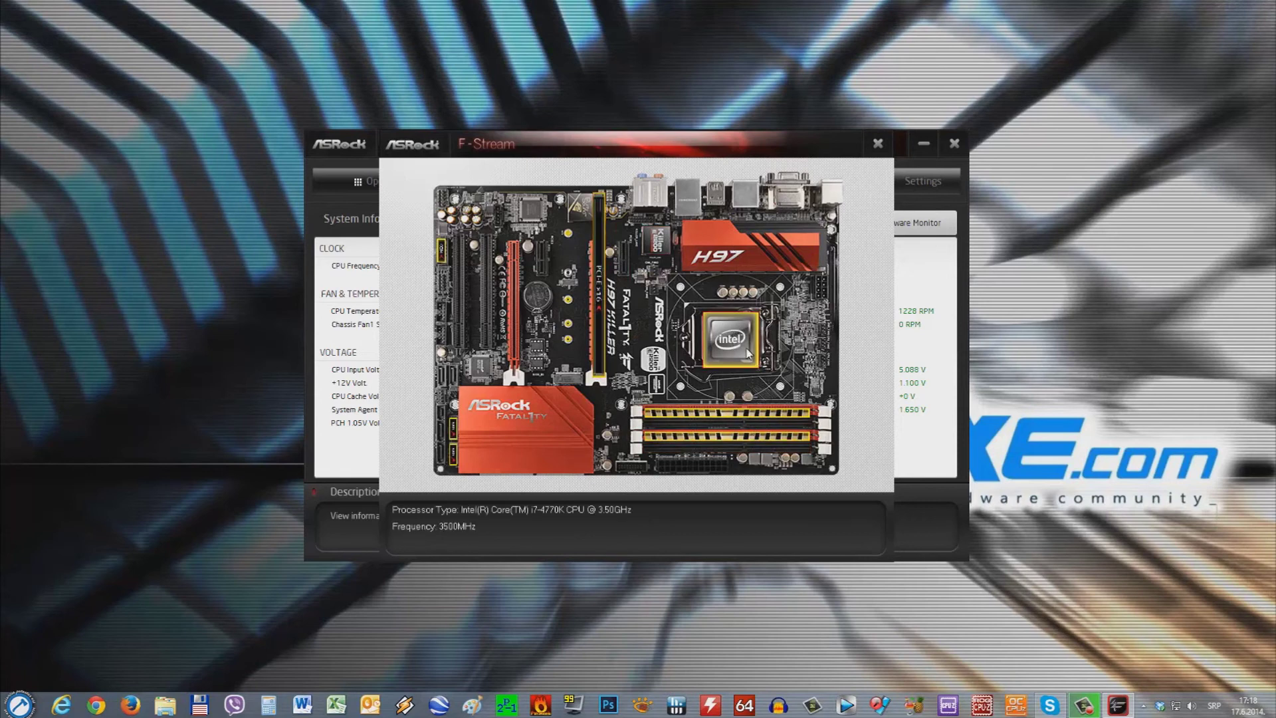
left_click(848, 199)
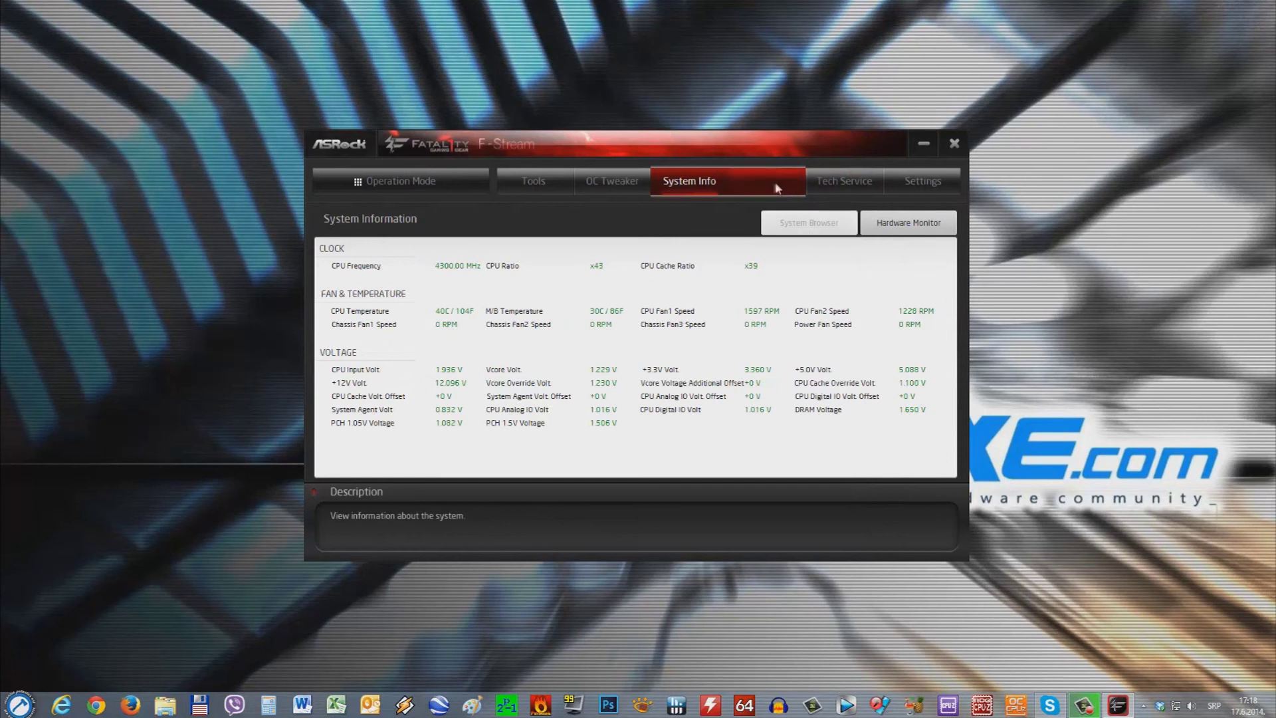
- Look at the Live Update, Tech Service and Settings pages and return to Live Update
left_click(771, 182)
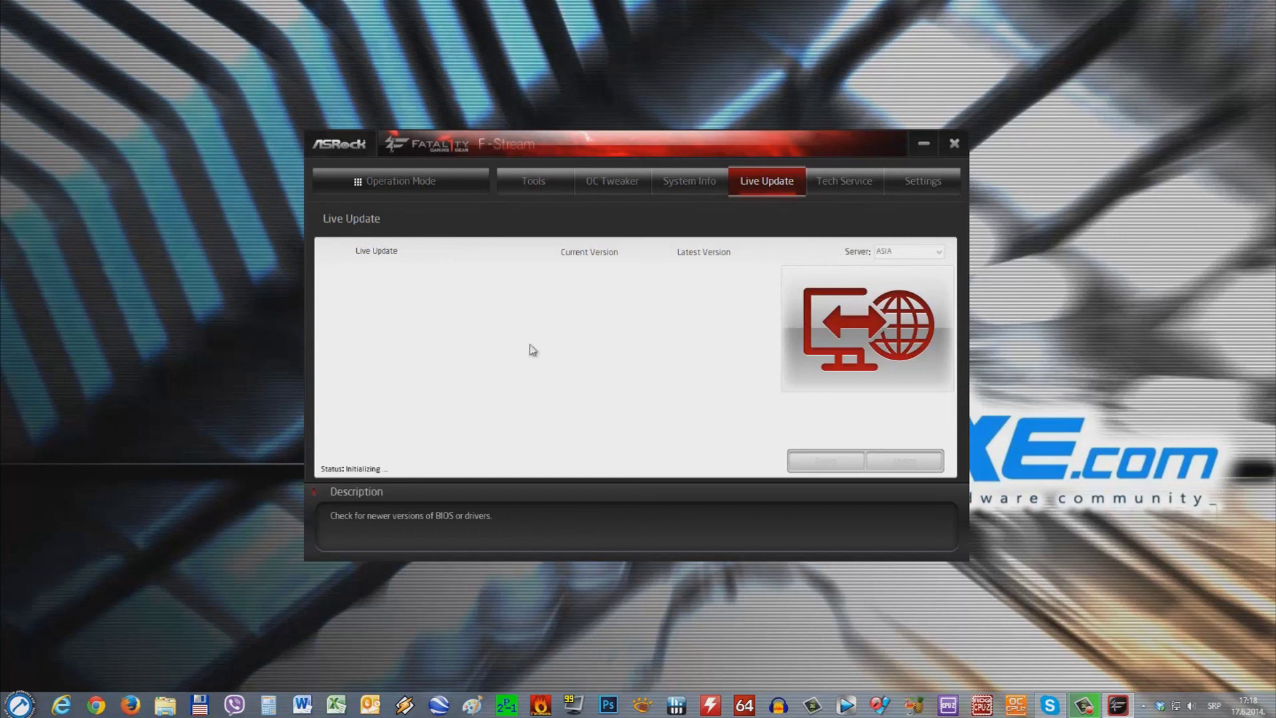
left_click(847, 183)
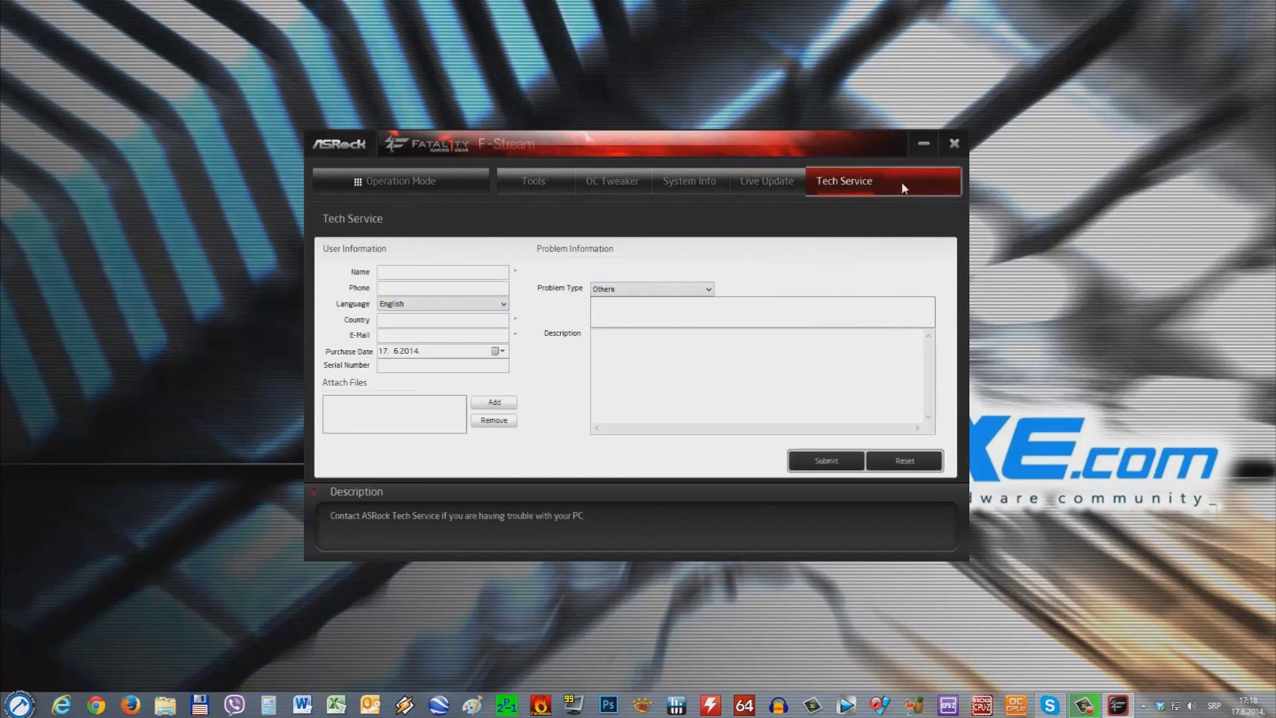
left_click(898, 183)
left_click(776, 185)
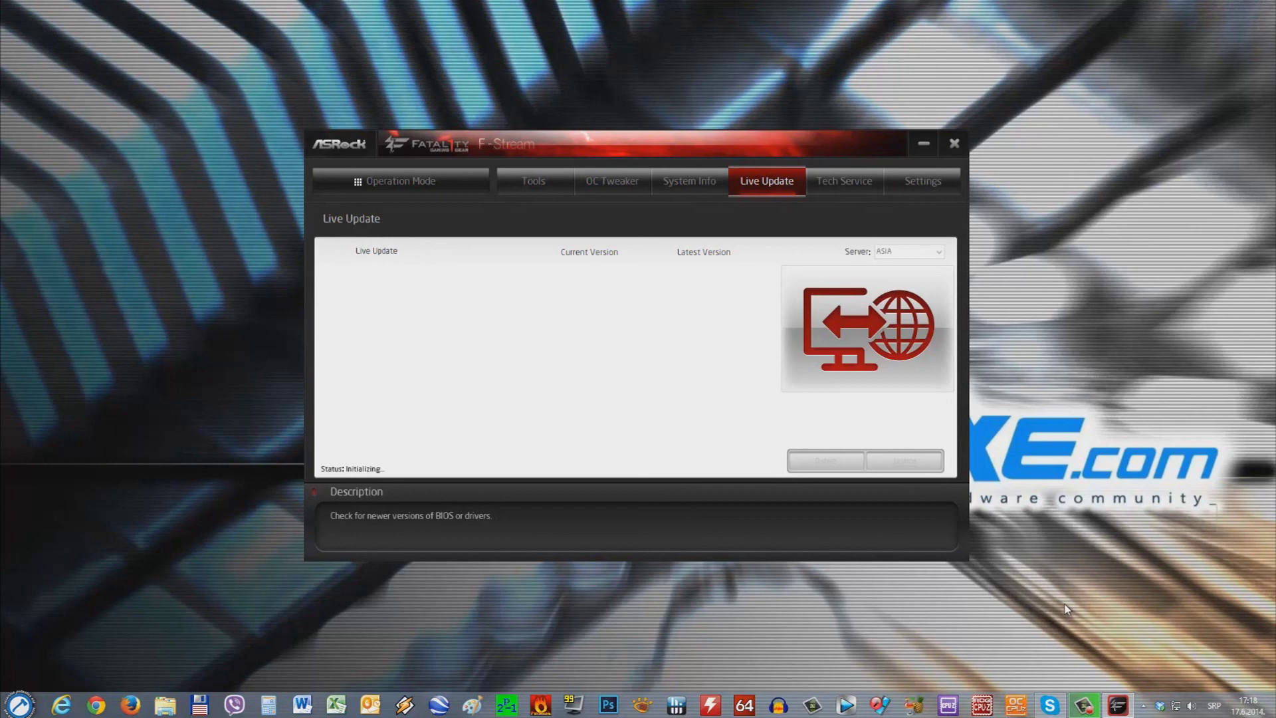
left_click(1094, 702)
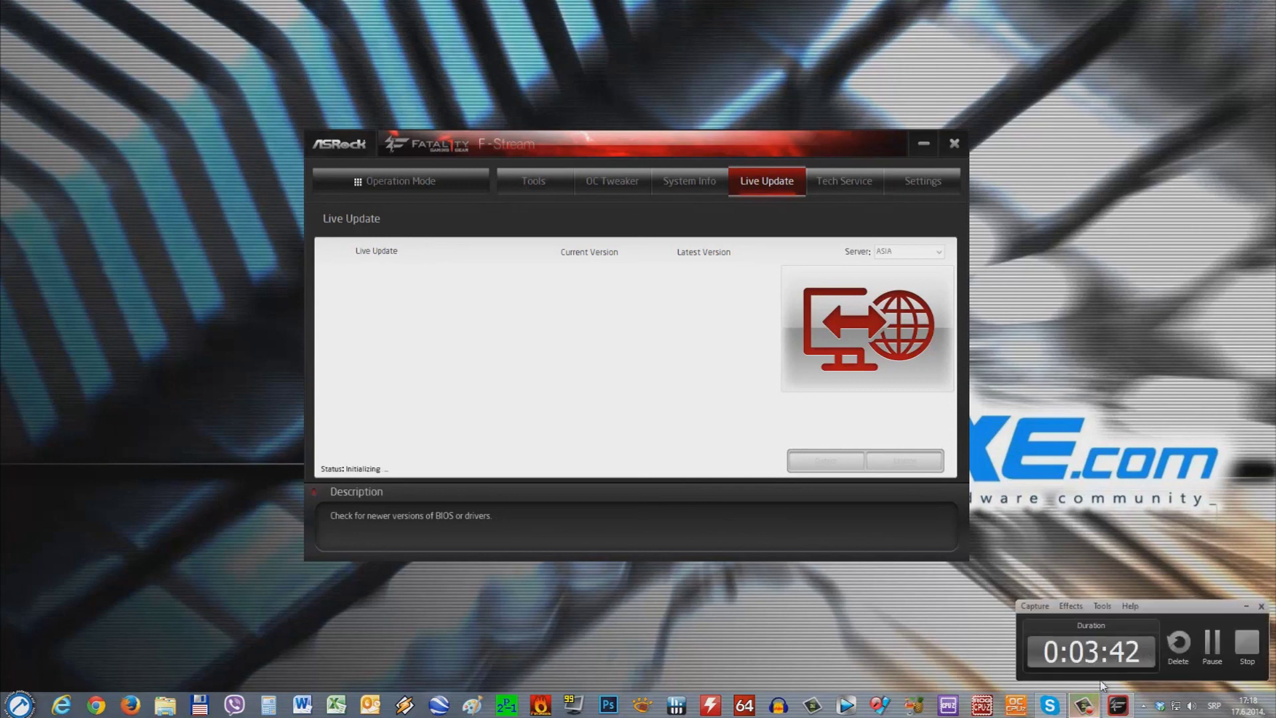